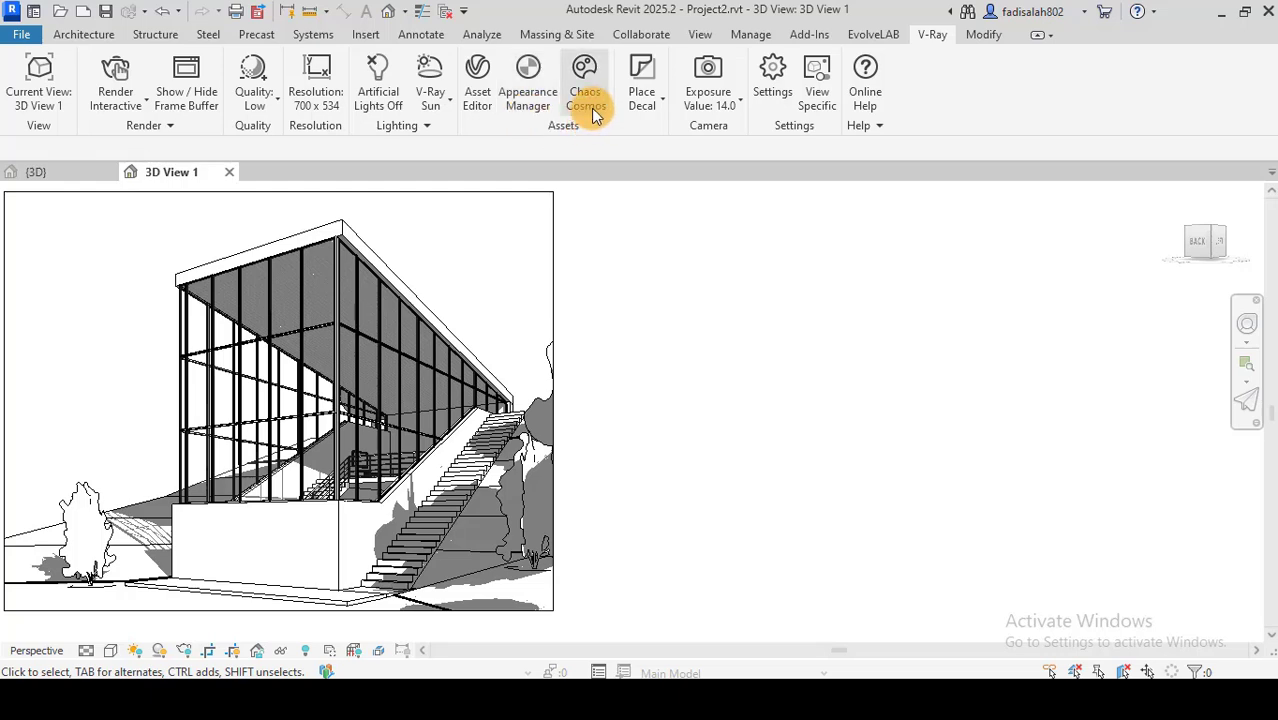
Step: Open the V-Ray Asset Editor, move it aside, and reveal its Materials and Cosmos library section
click(477, 112)
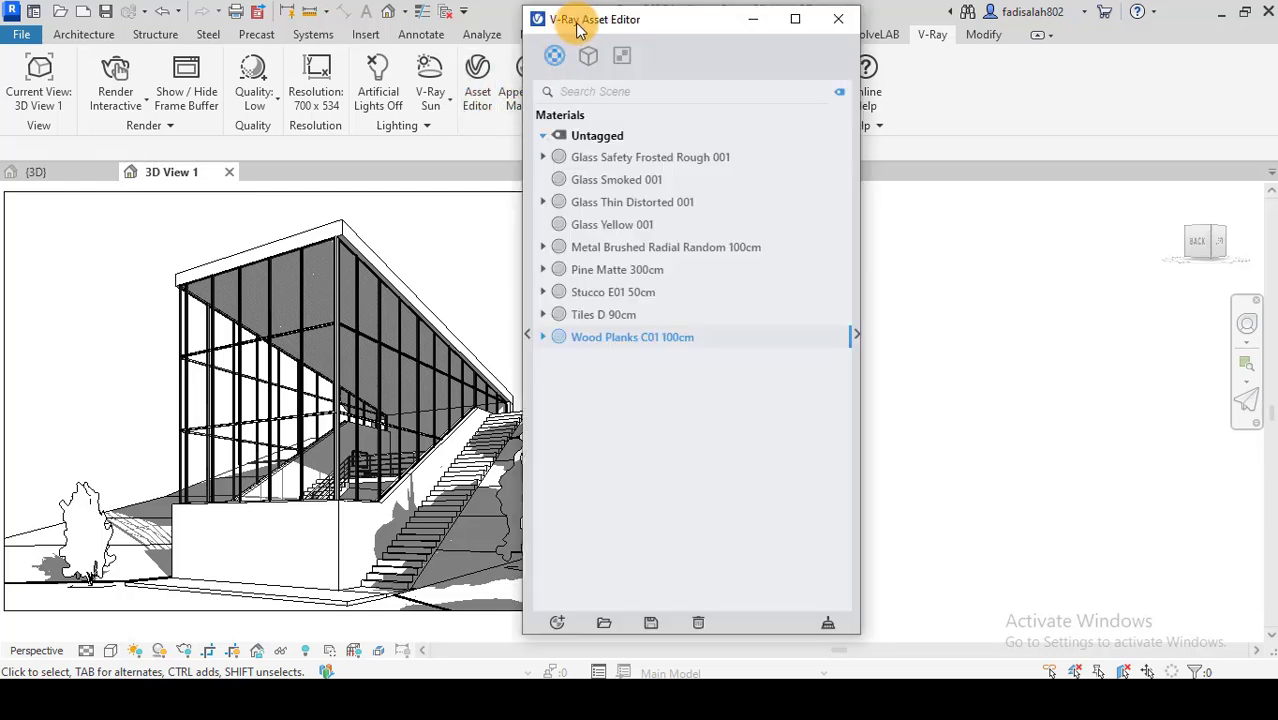
mouse_move(582, 27)
mouse_down()
mouse_move(616, 49)
mouse_move(660, 47)
mouse_up()
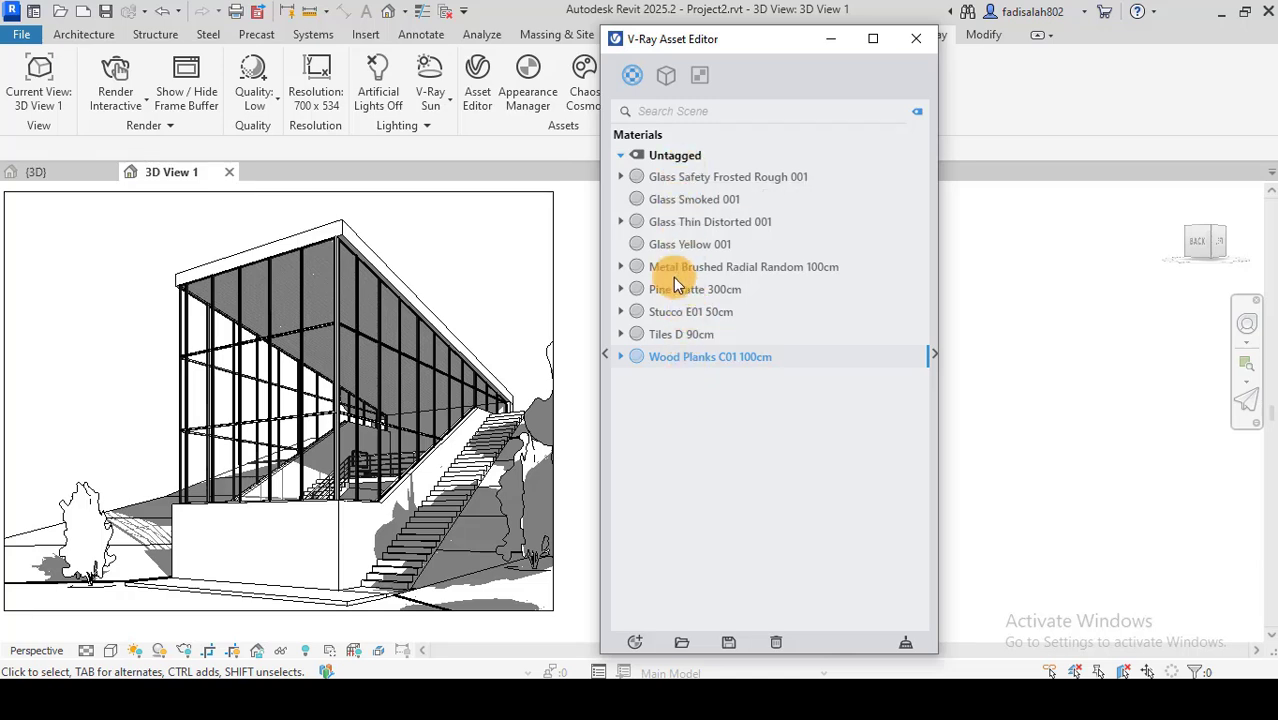
click(609, 356)
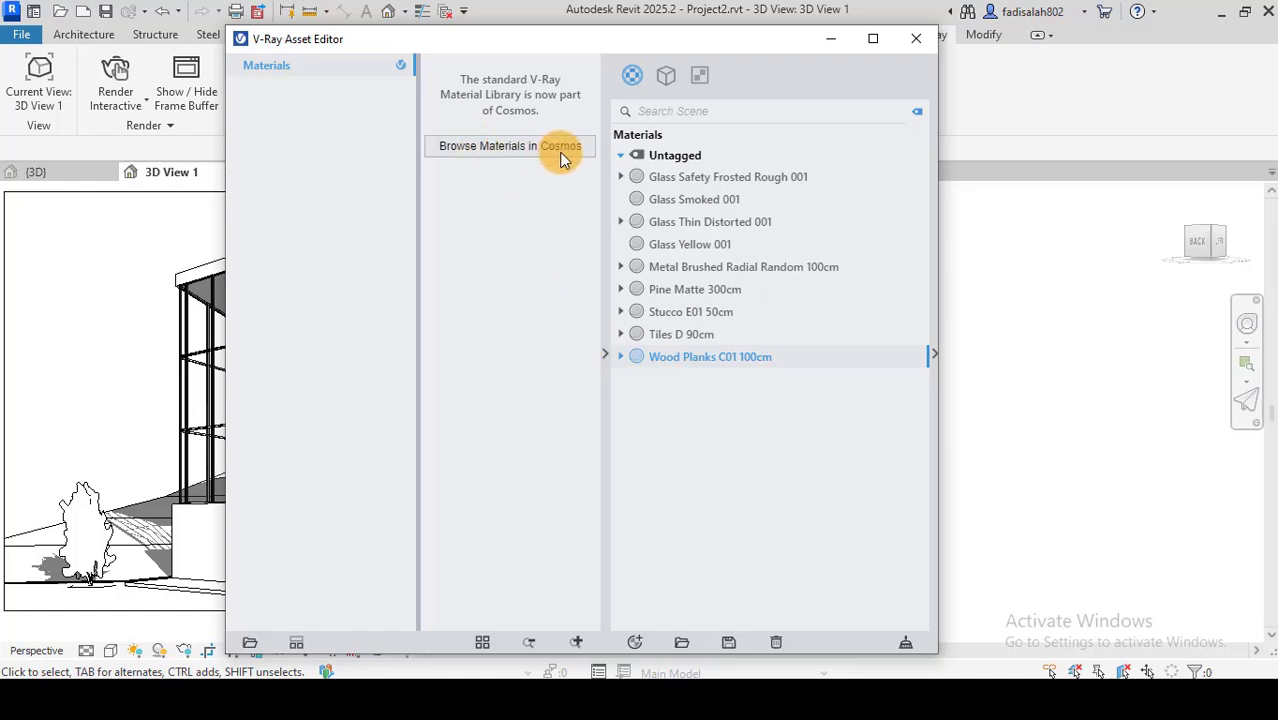
mouse_move(522, 40)
mouse_down()
mouse_move(897, 45)
mouse_move(565, 55)
mouse_up()
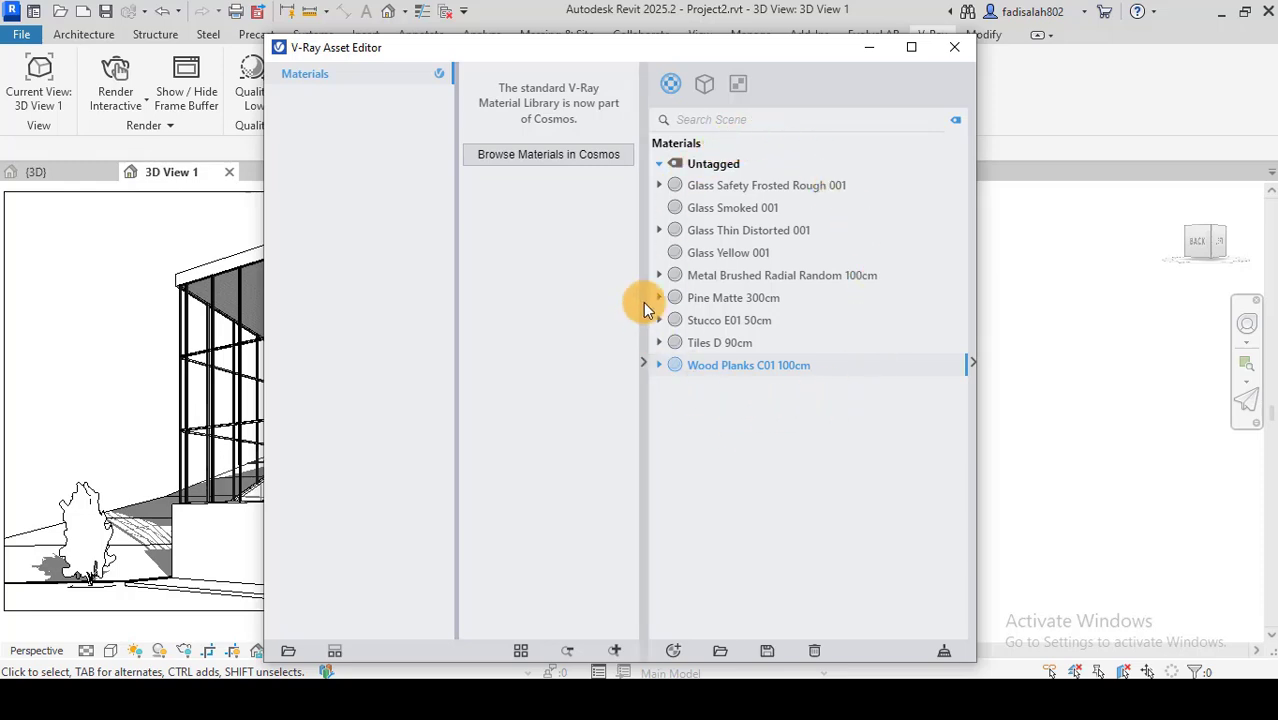
Step: Open the 881-asset V-Ray Material Library in Chaos Cosmos and reposition the Cosmos window
click(528, 160)
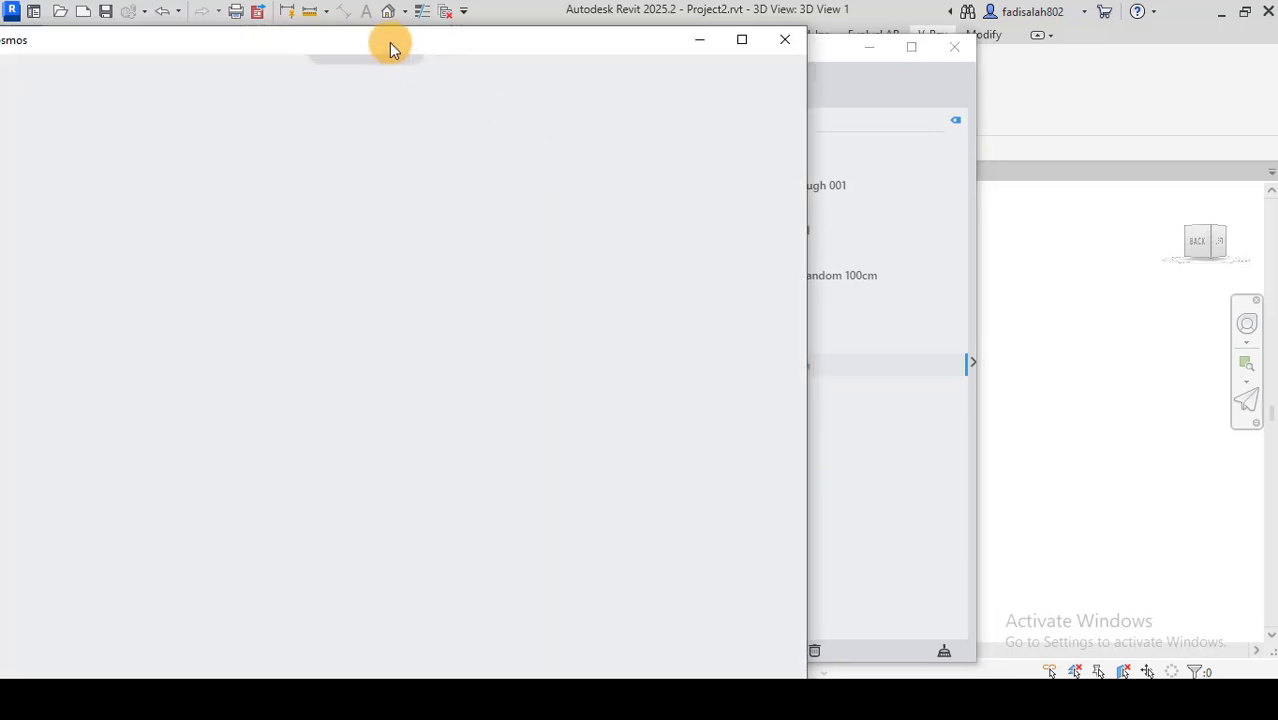
mouse_move(390, 43)
mouse_down()
mouse_move(561, 47)
mouse_move(628, 27)
mouse_up()
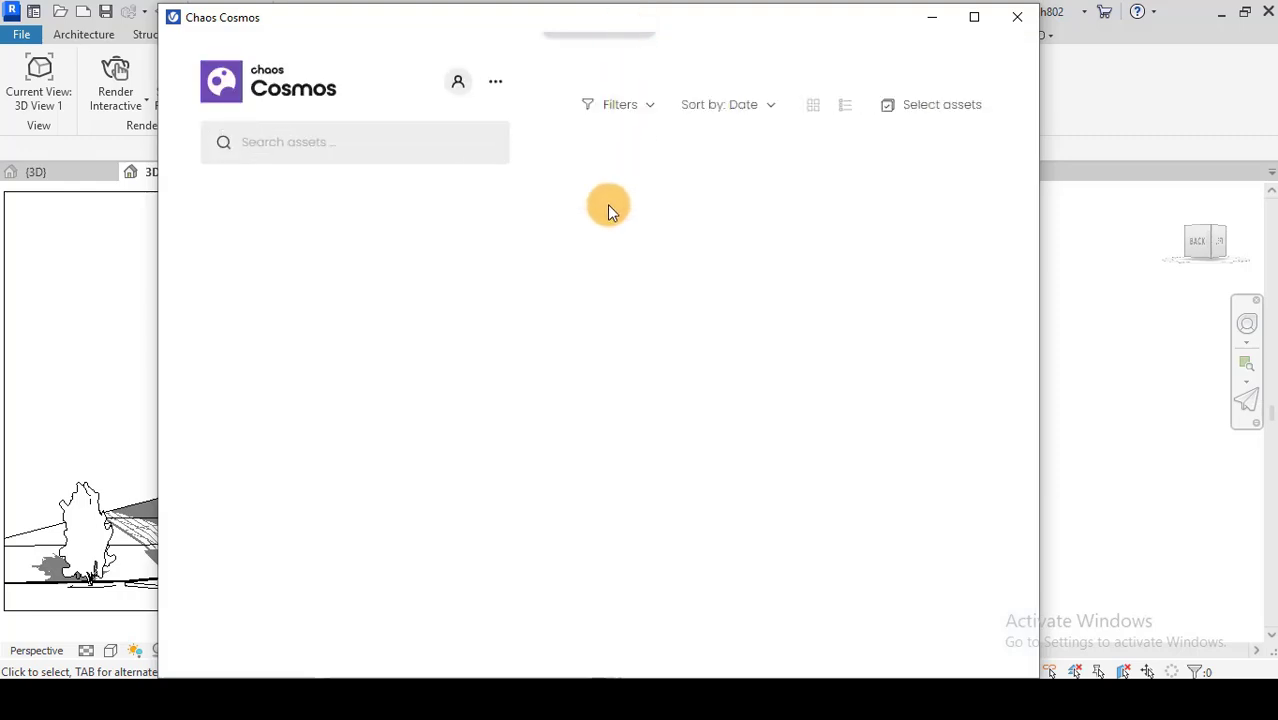
drag(524, 24, 502, 5)
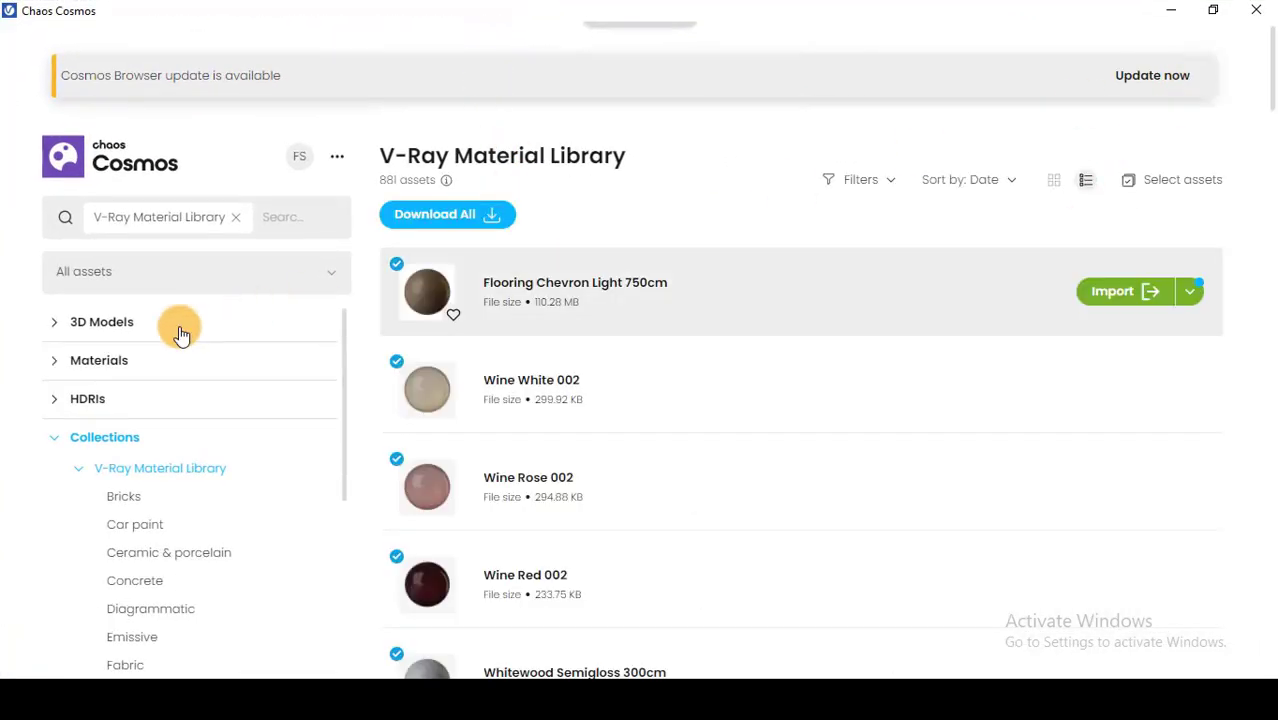
Step: Browse the HDRIs, Collections, 3D Models, People and Furniture categories, then expand Materials
click(54, 402)
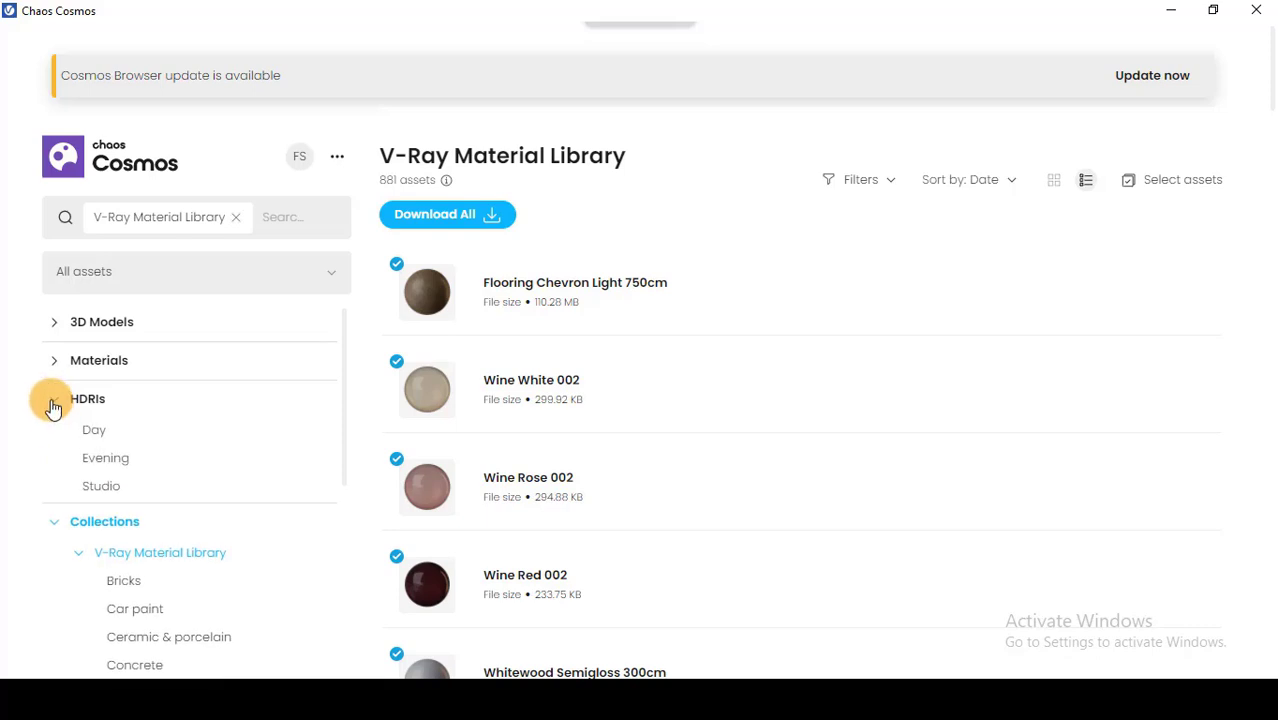
click(50, 402)
click(52, 442)
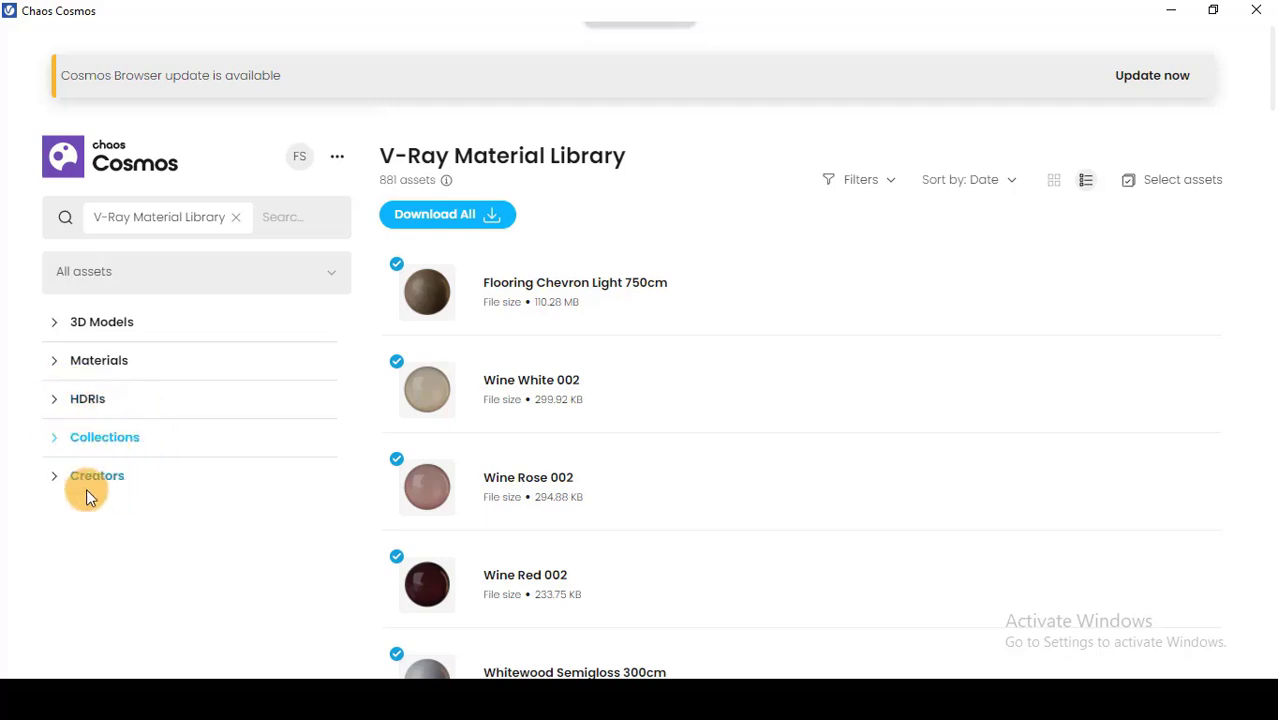
click(56, 325)
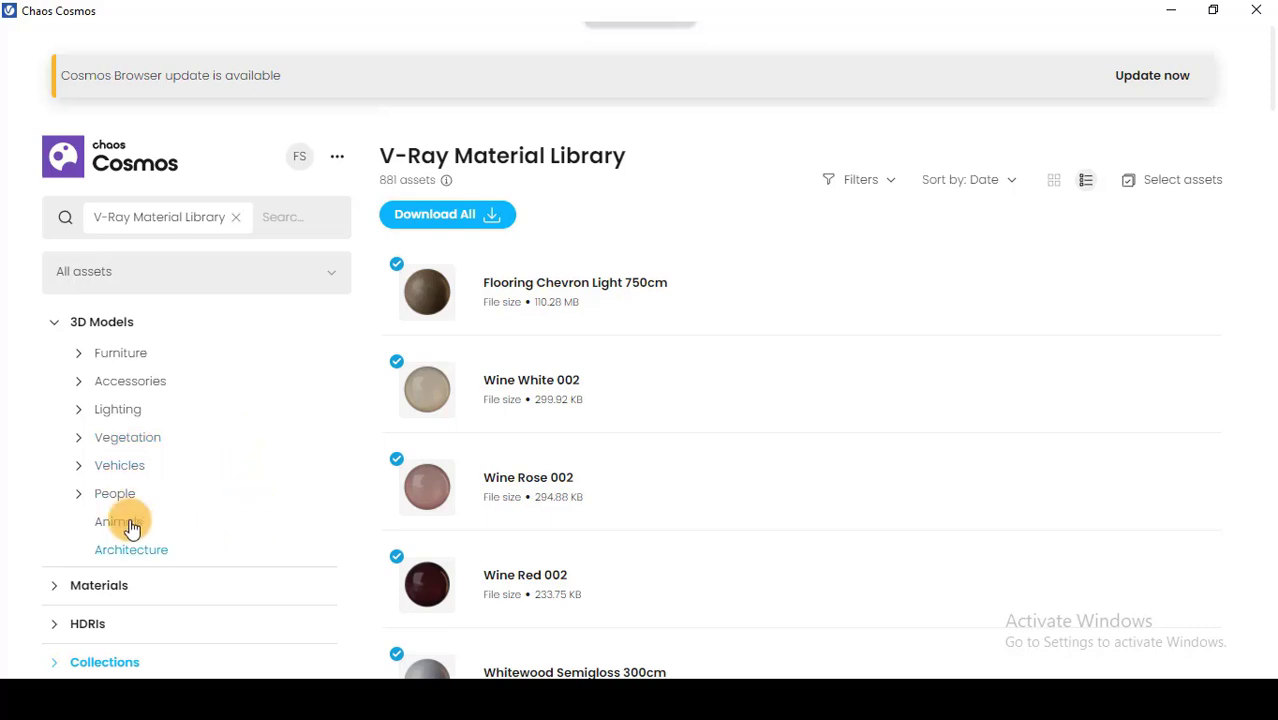
click(81, 500)
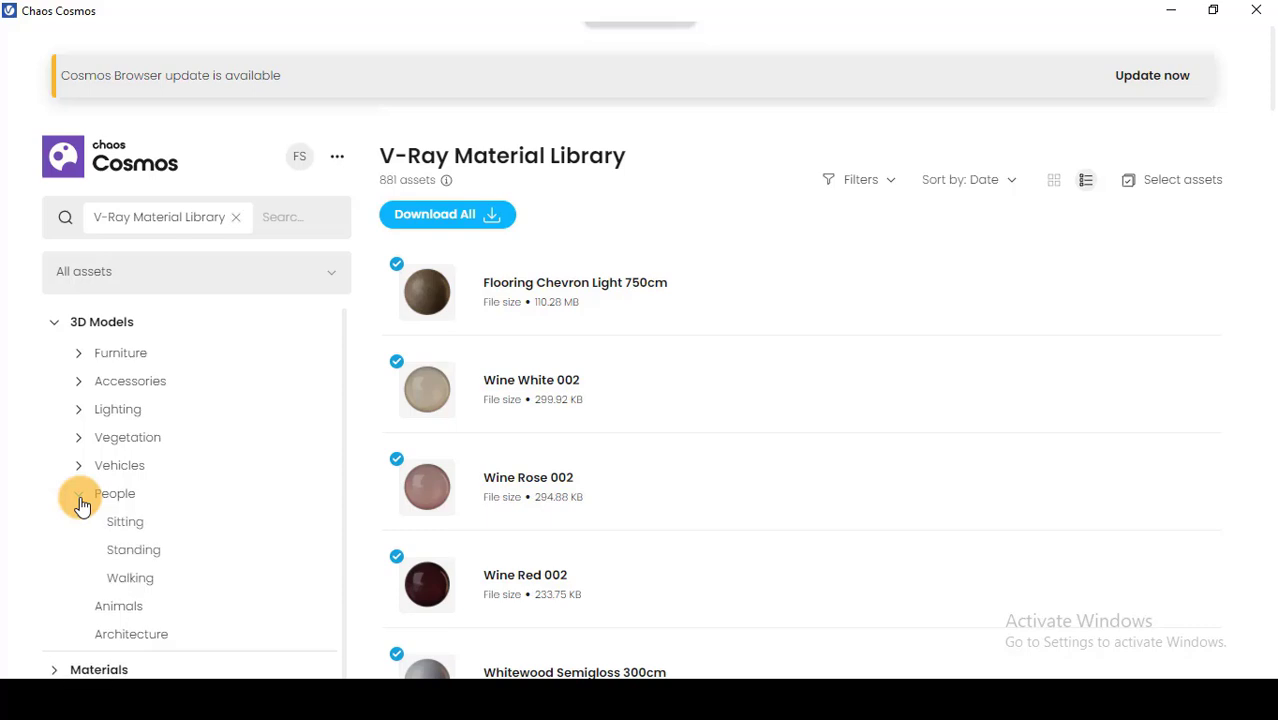
click(81, 500)
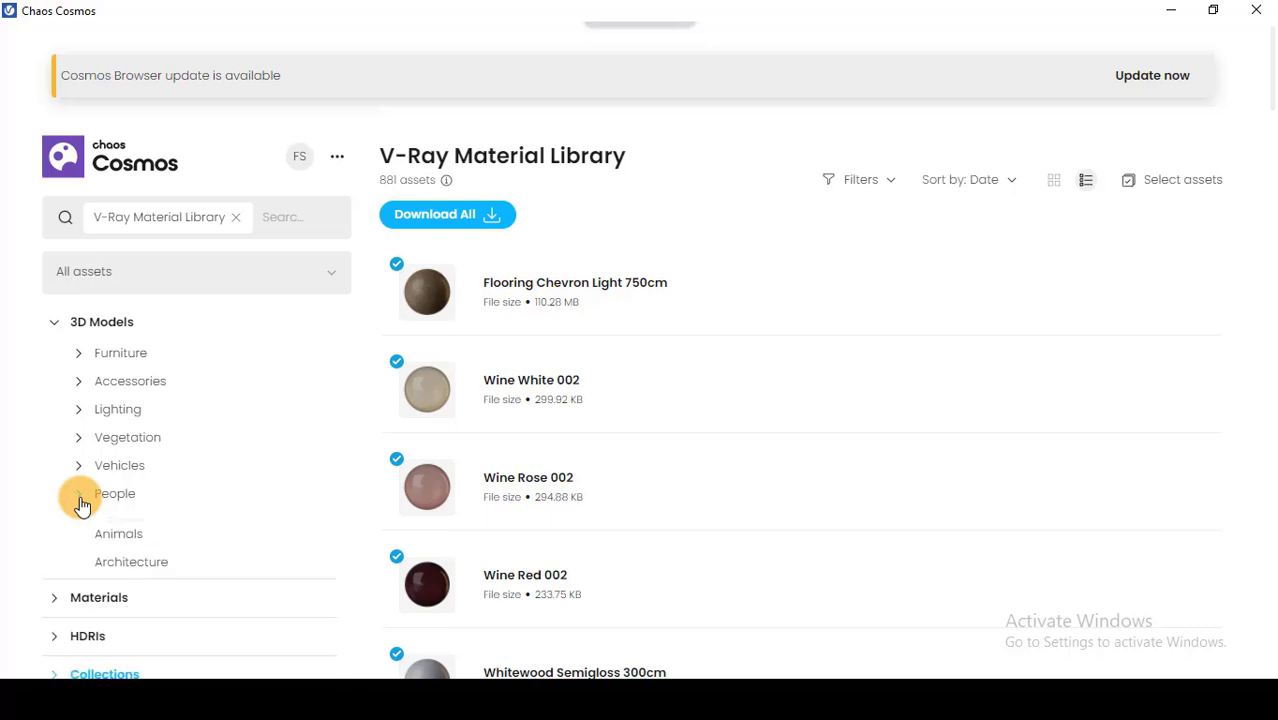
click(78, 358)
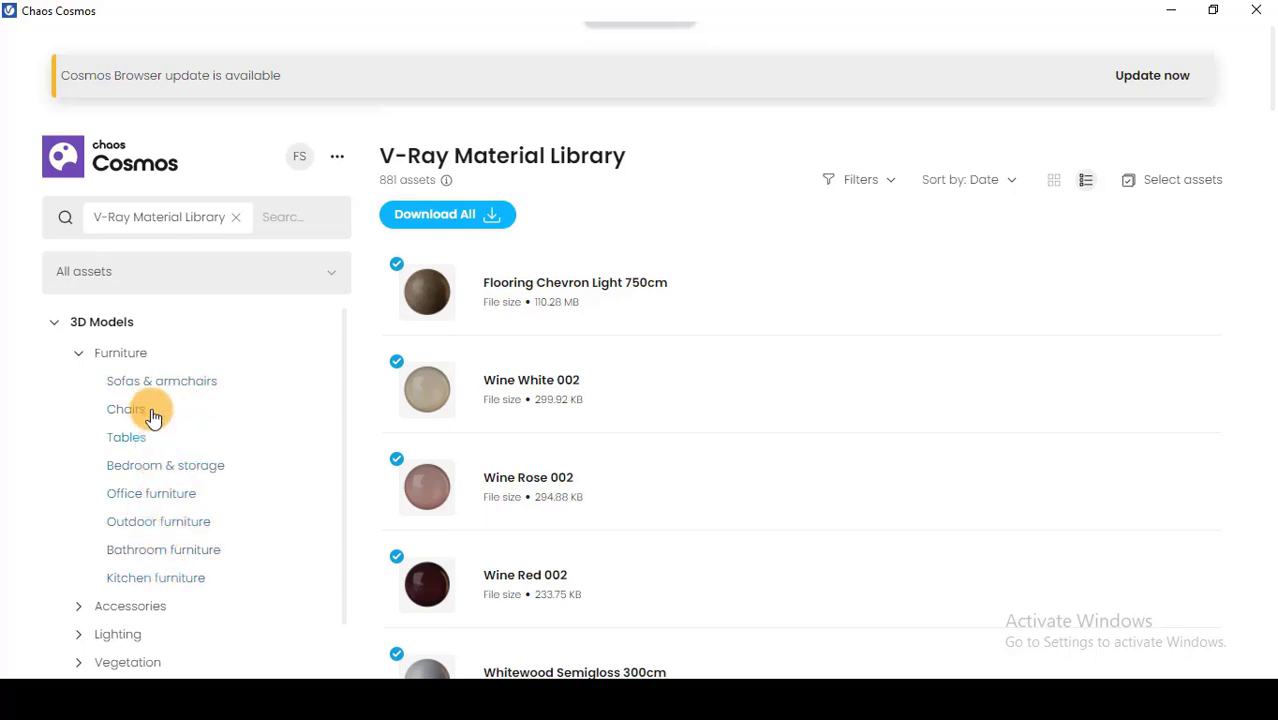
click(79, 353)
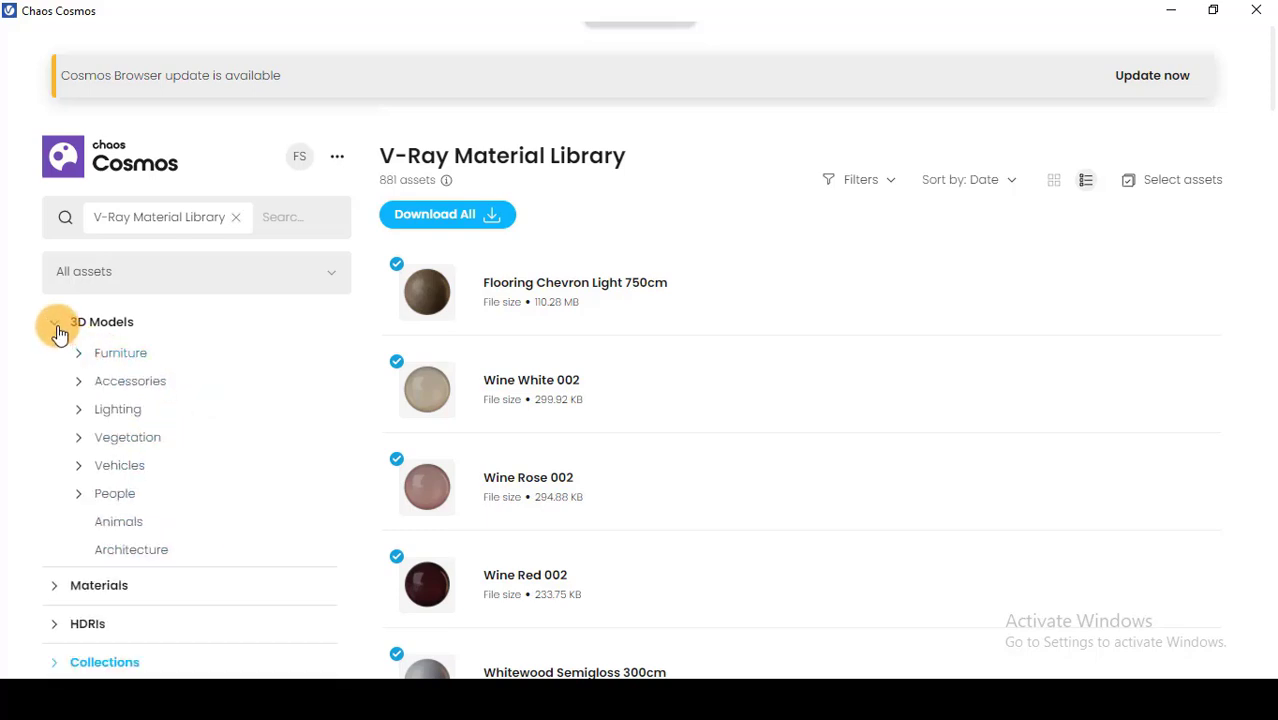
click(55, 323)
click(53, 358)
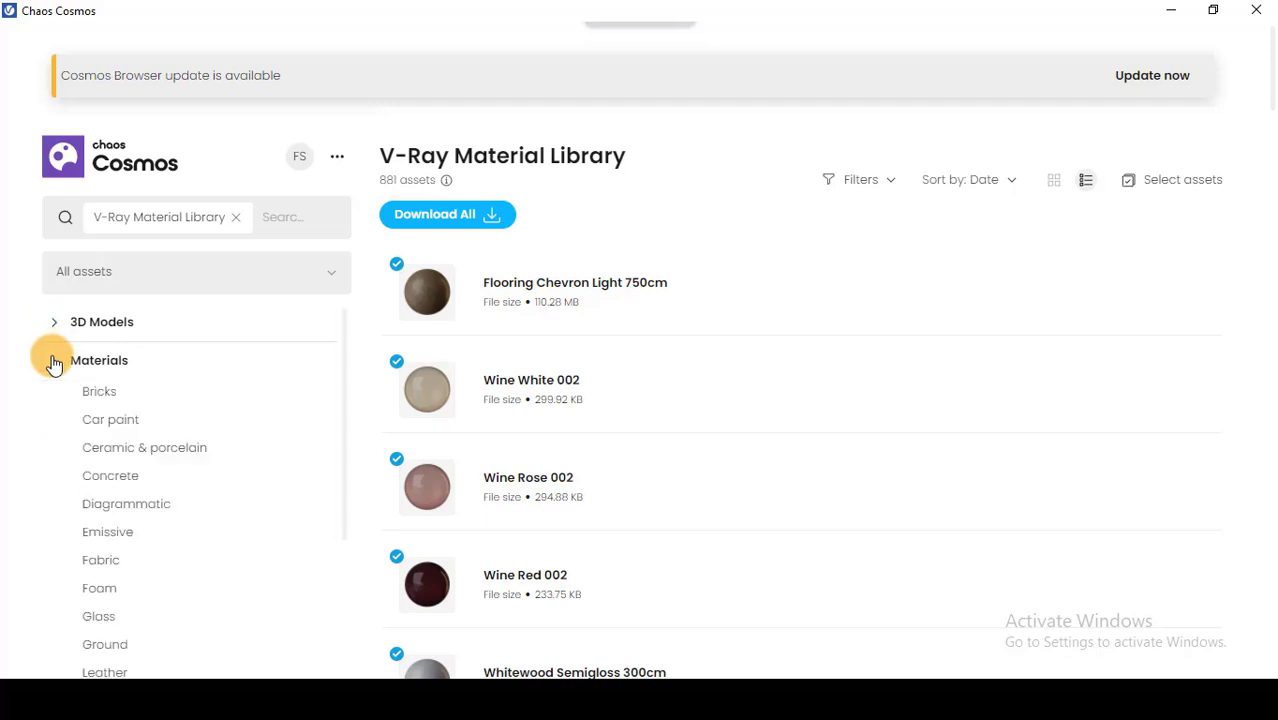
Step: List the Bricks materials, then minimize Cosmos and return to the V-Ray Asset Editor
click(99, 399)
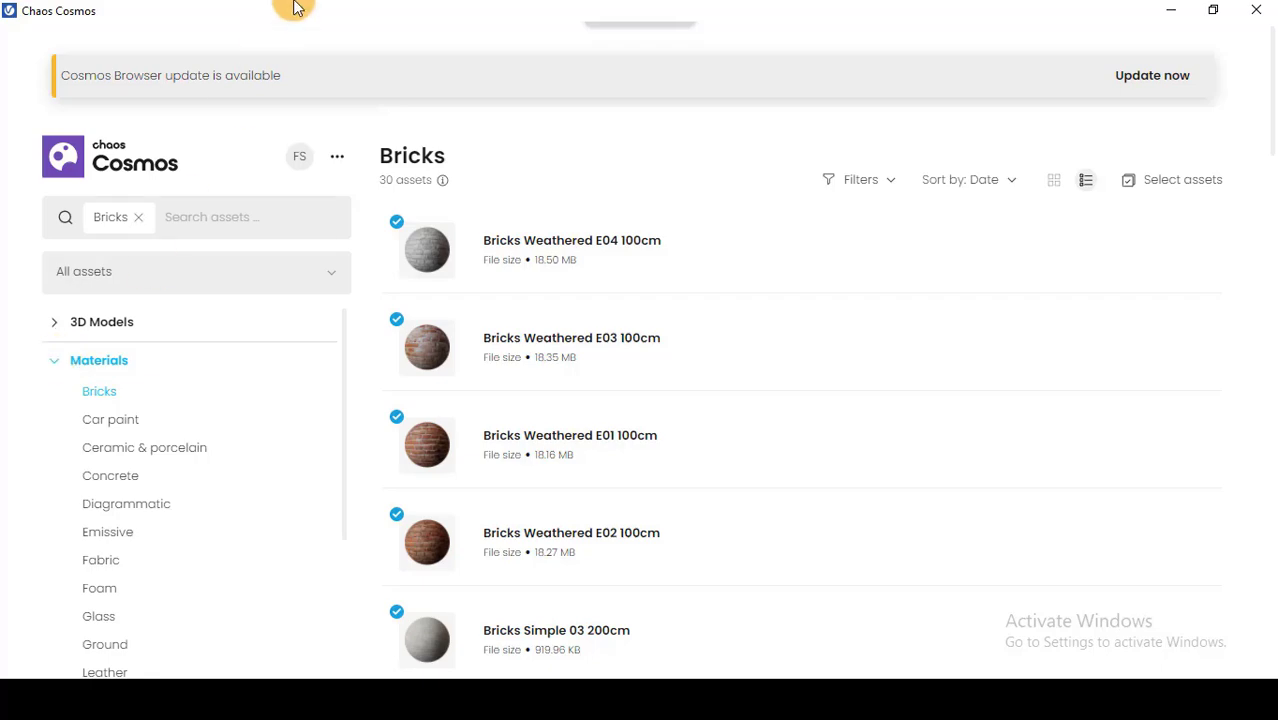
mouse_move(294, 5)
mouse_down()
mouse_move(836, 222)
mouse_move(887, 218)
mouse_move(699, 228)
mouse_move(473, 68)
mouse_move(444, 29)
mouse_up()
click(919, 17)
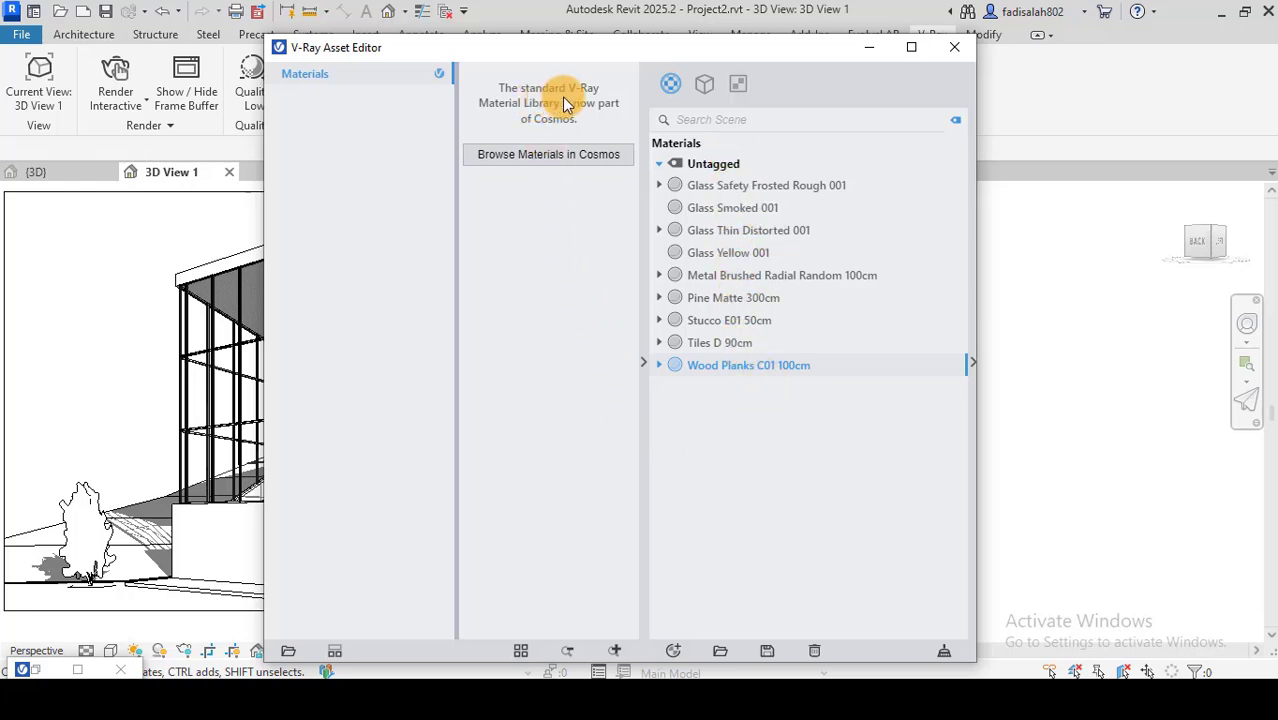
drag(556, 53, 476, 30)
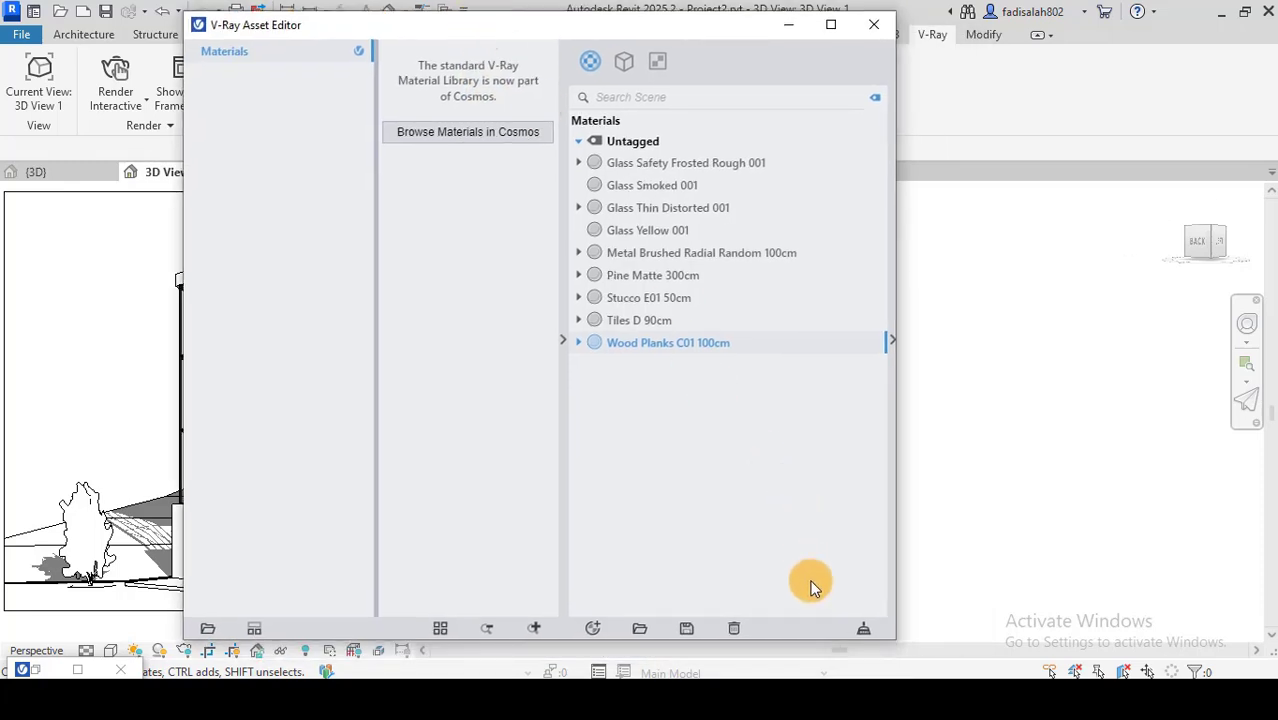
mouse_move(325, 672)
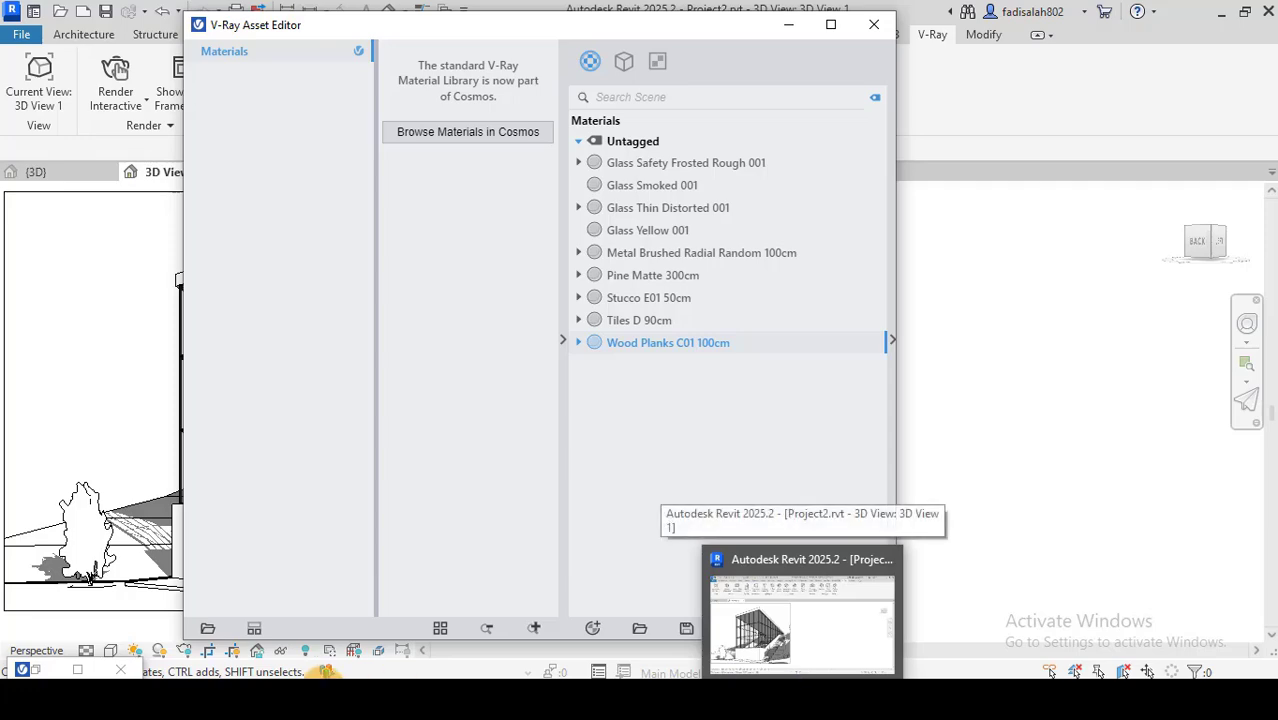
Step: Import Concrete Weathered 300cm from Cosmos Concrete materials, adjusting the Use triplanar mapping option
click(118, 671)
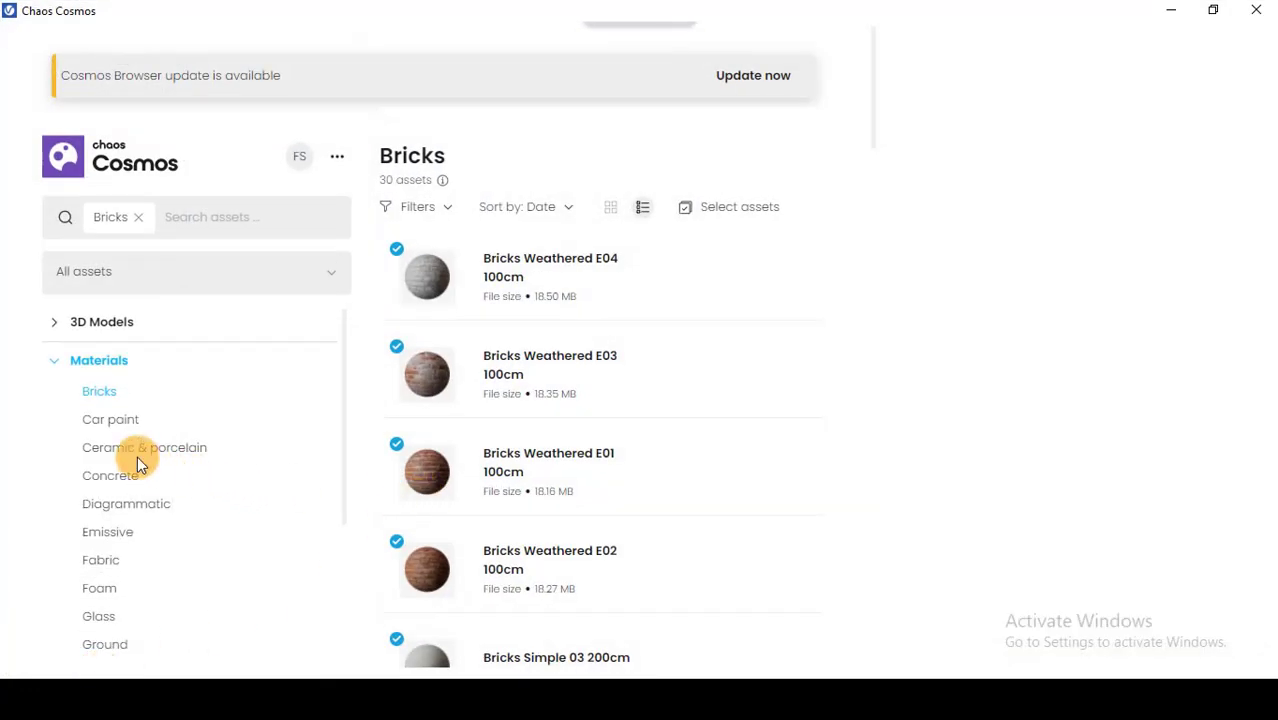
click(108, 477)
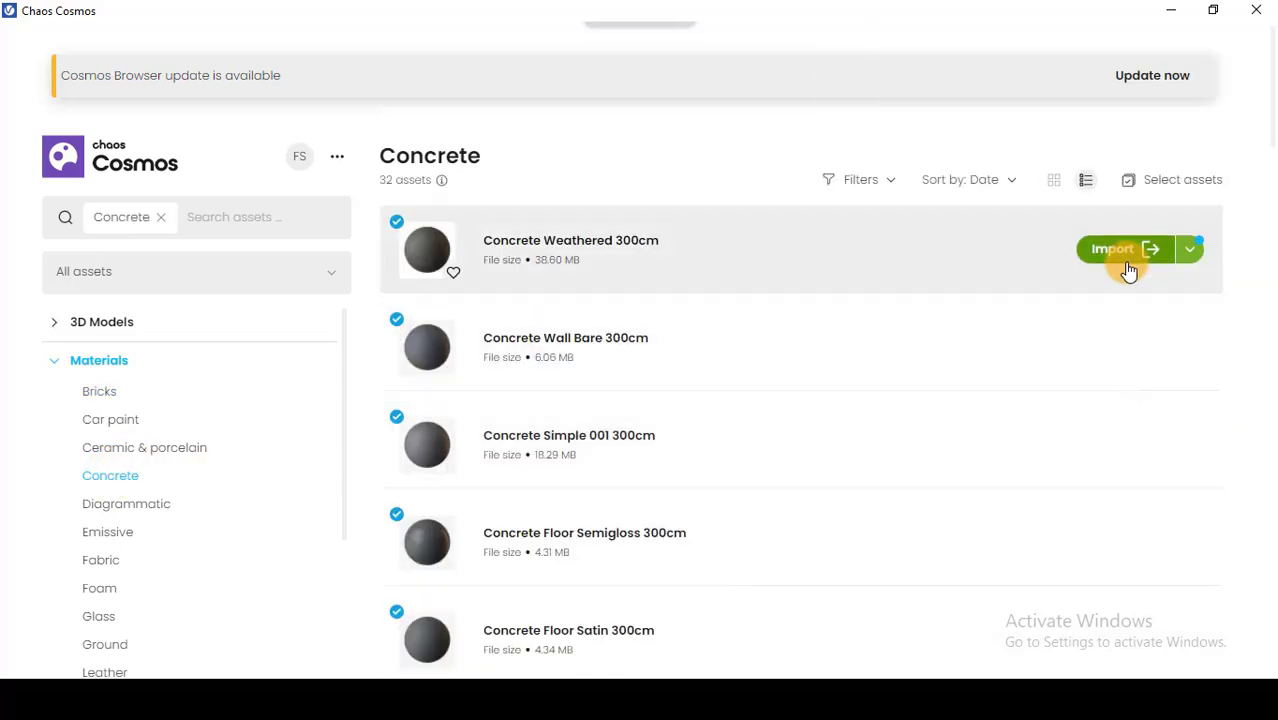
click(1192, 254)
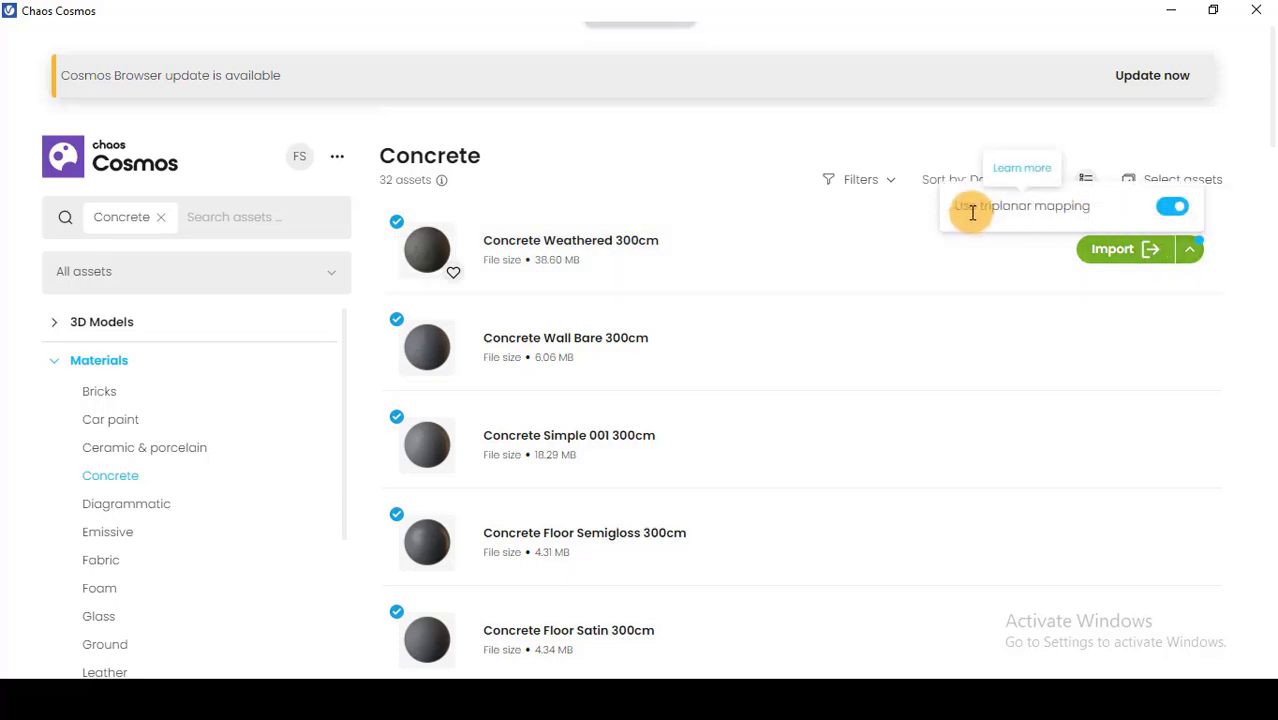
drag(963, 212, 1079, 212)
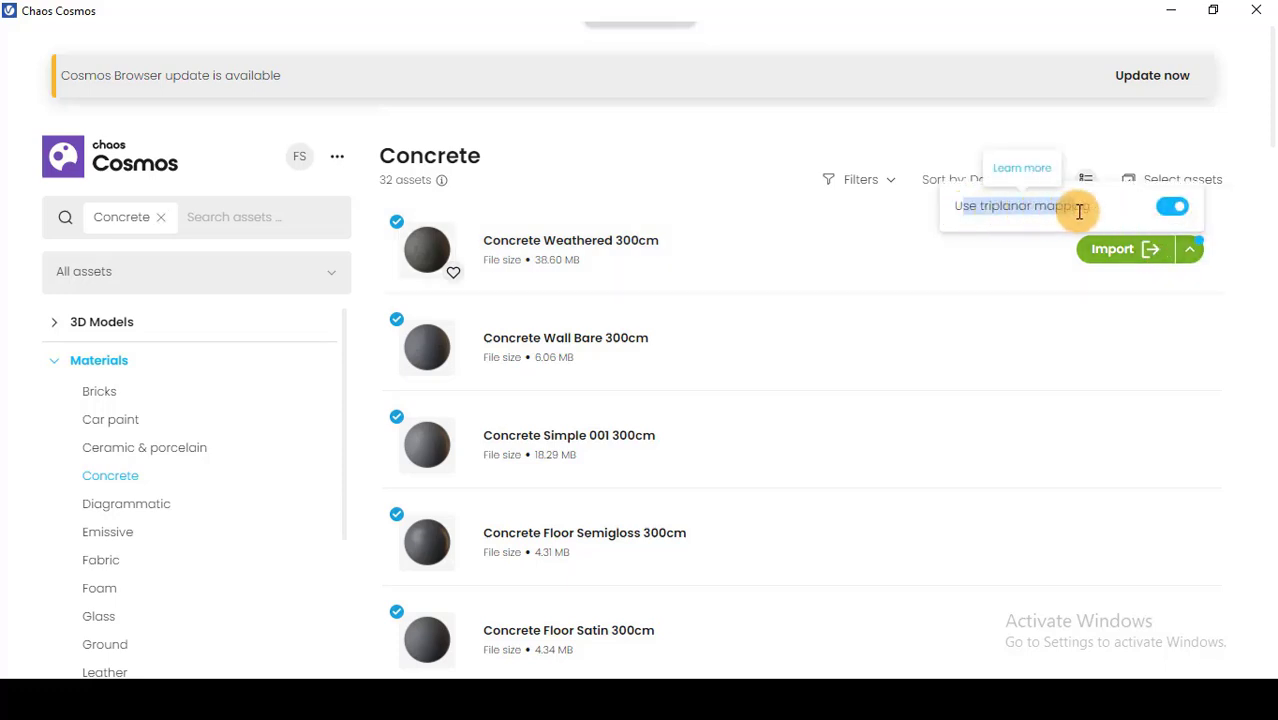
click(1174, 209)
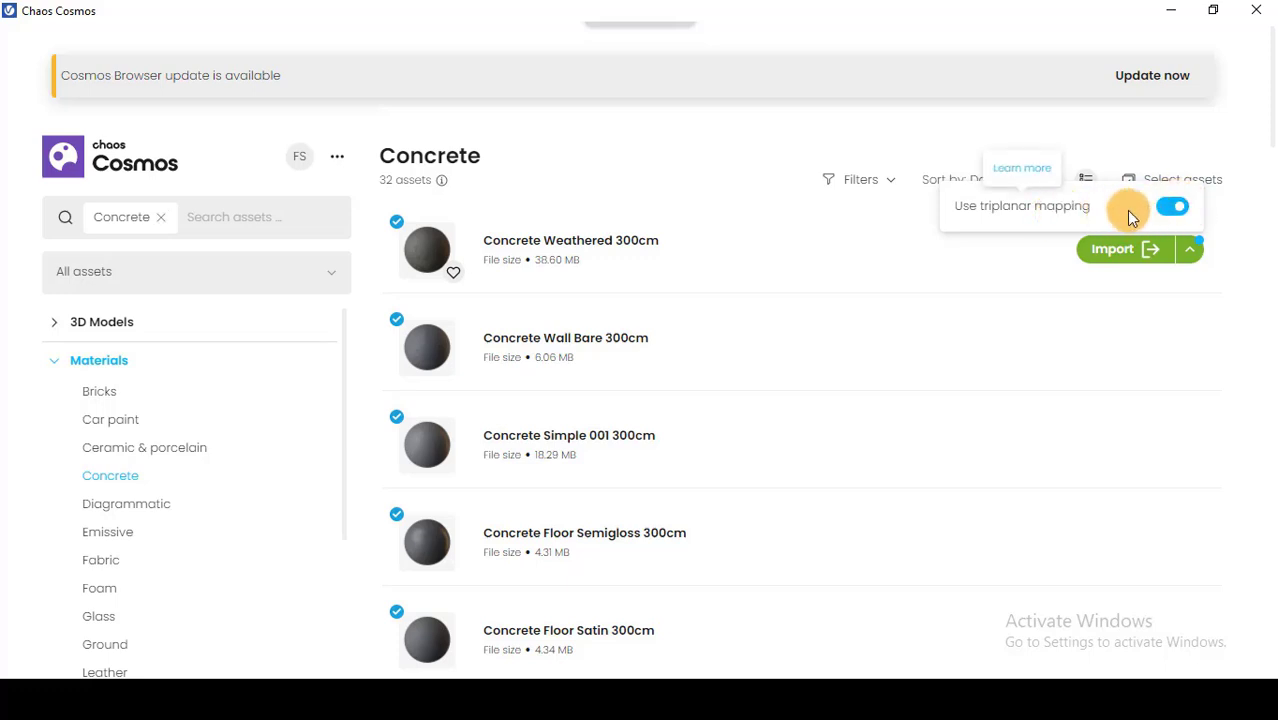
click(1174, 208)
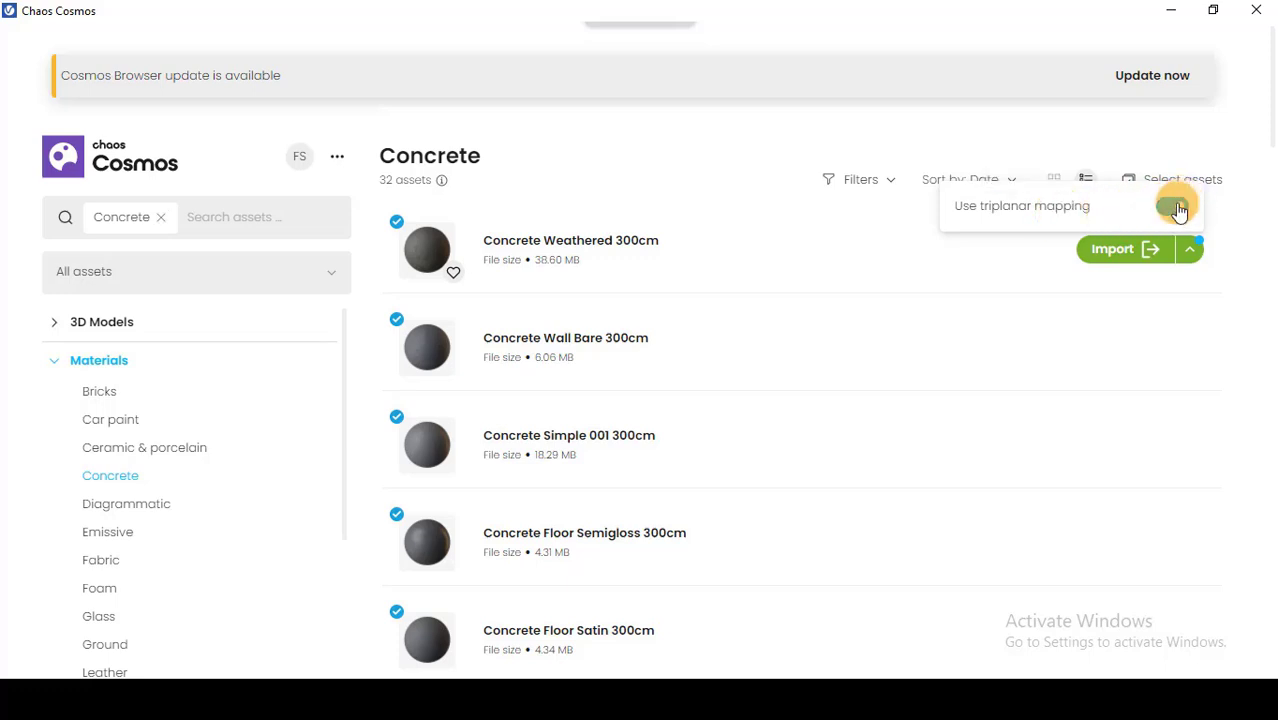
click(1147, 258)
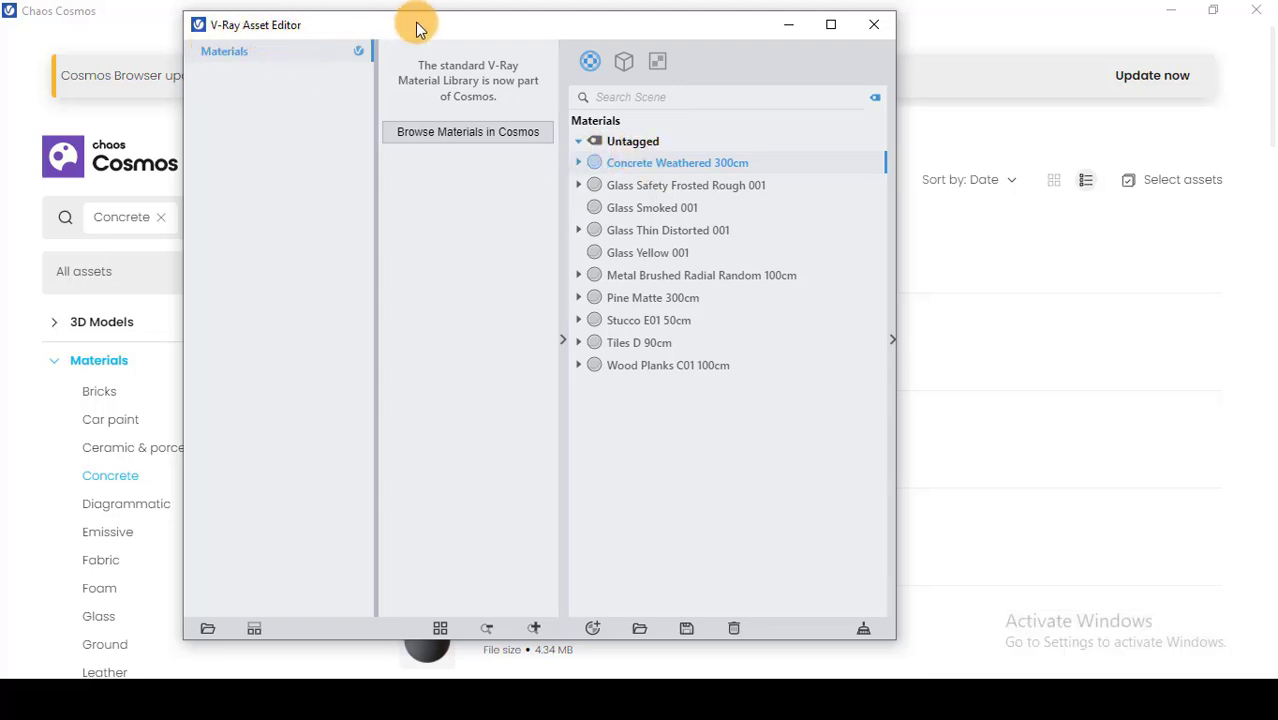
Step: Minimize the Asset Editor and Cosmos, then restore the Asset Editor listing Concrete Weathered 300cm
drag(420, 30, 477, 33)
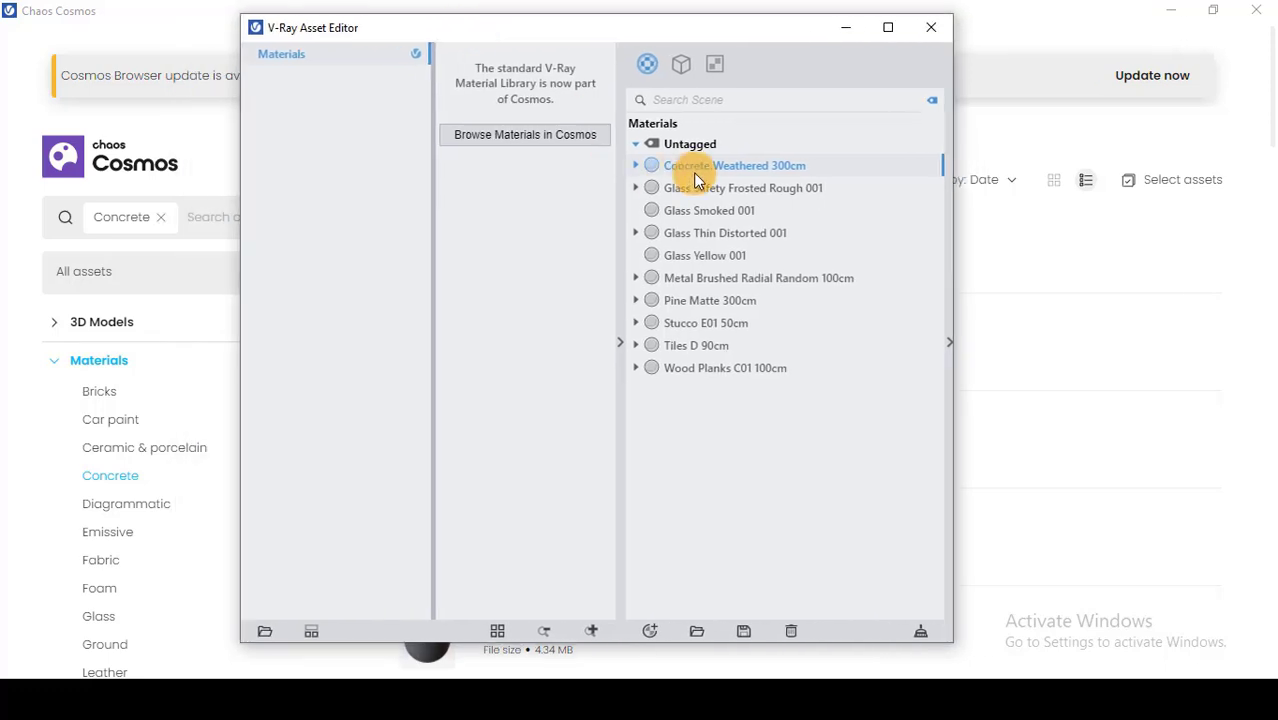
click(843, 30)
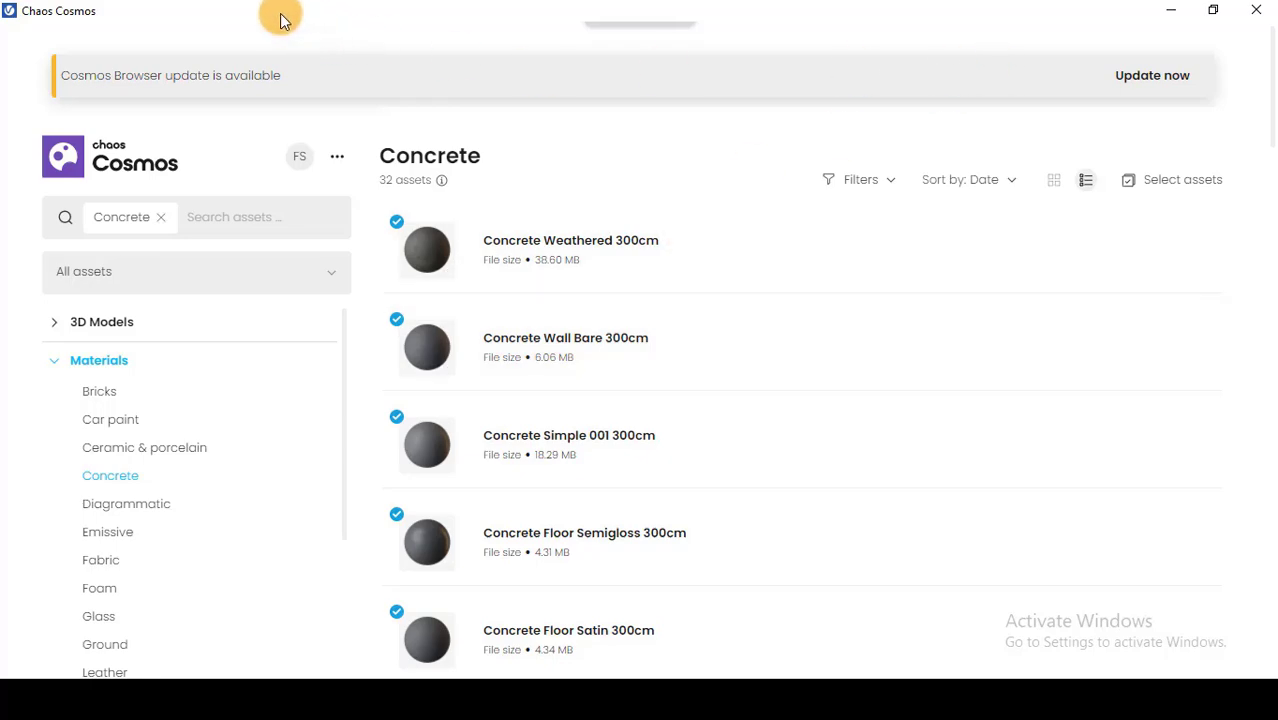
click(1172, 11)
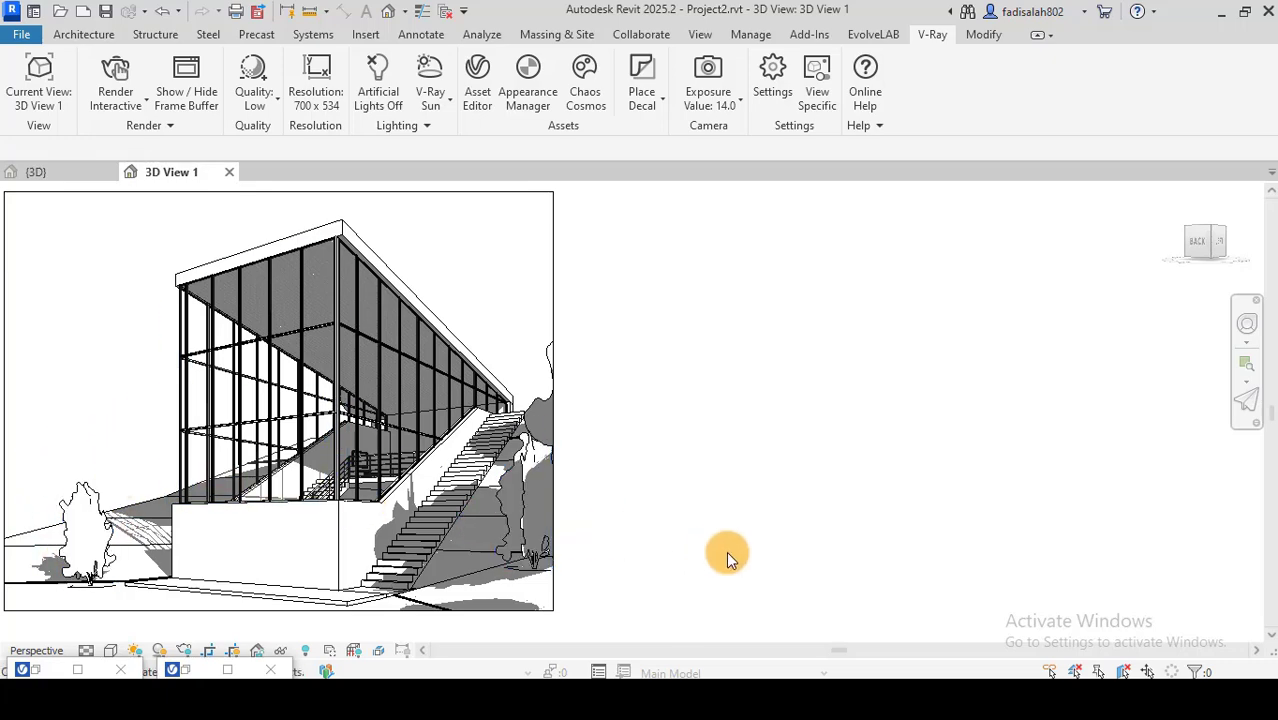
click(37, 670)
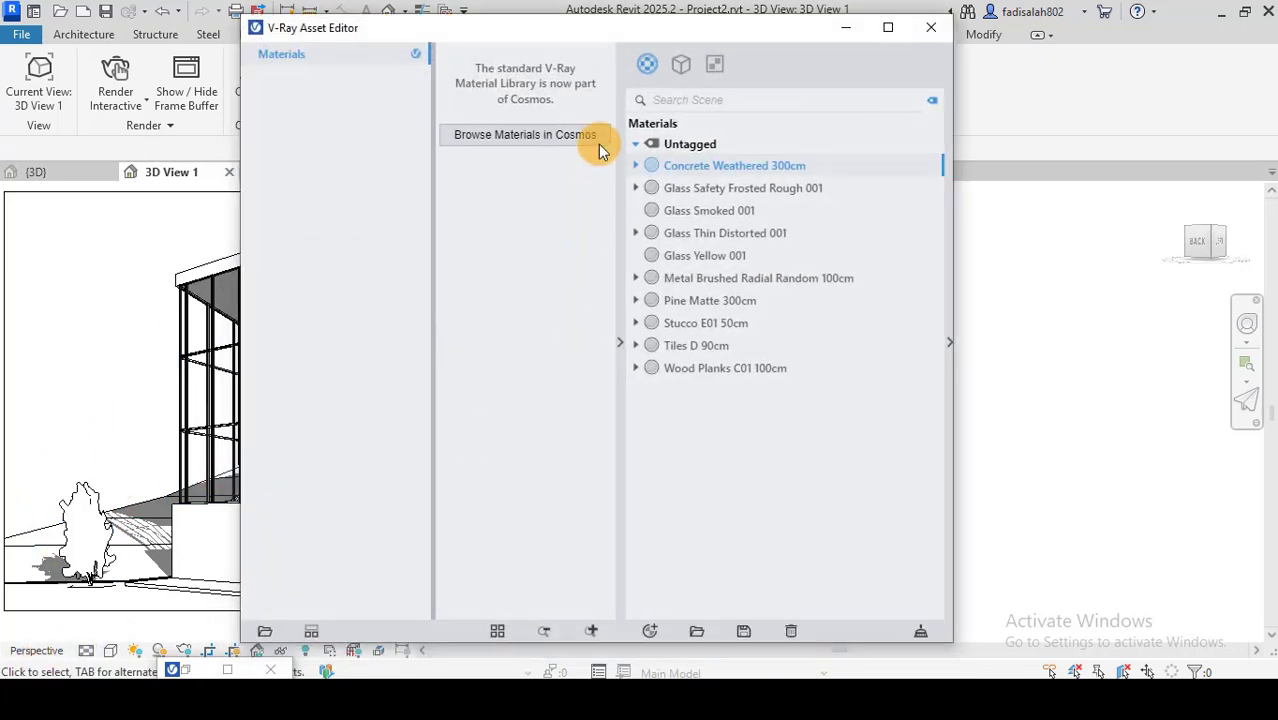
Step: Show the 352 assets under 3D Models > Vegetation > Trees in Cosmos and browse the list
click(222, 668)
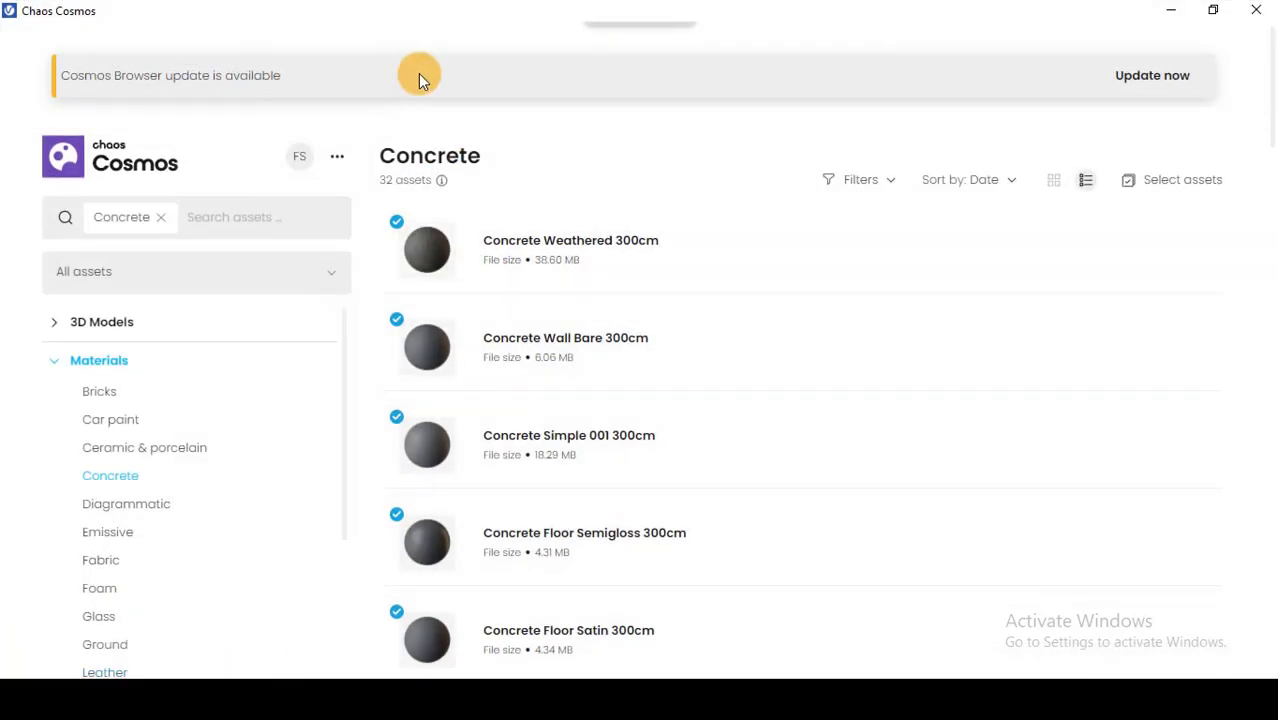
click(58, 322)
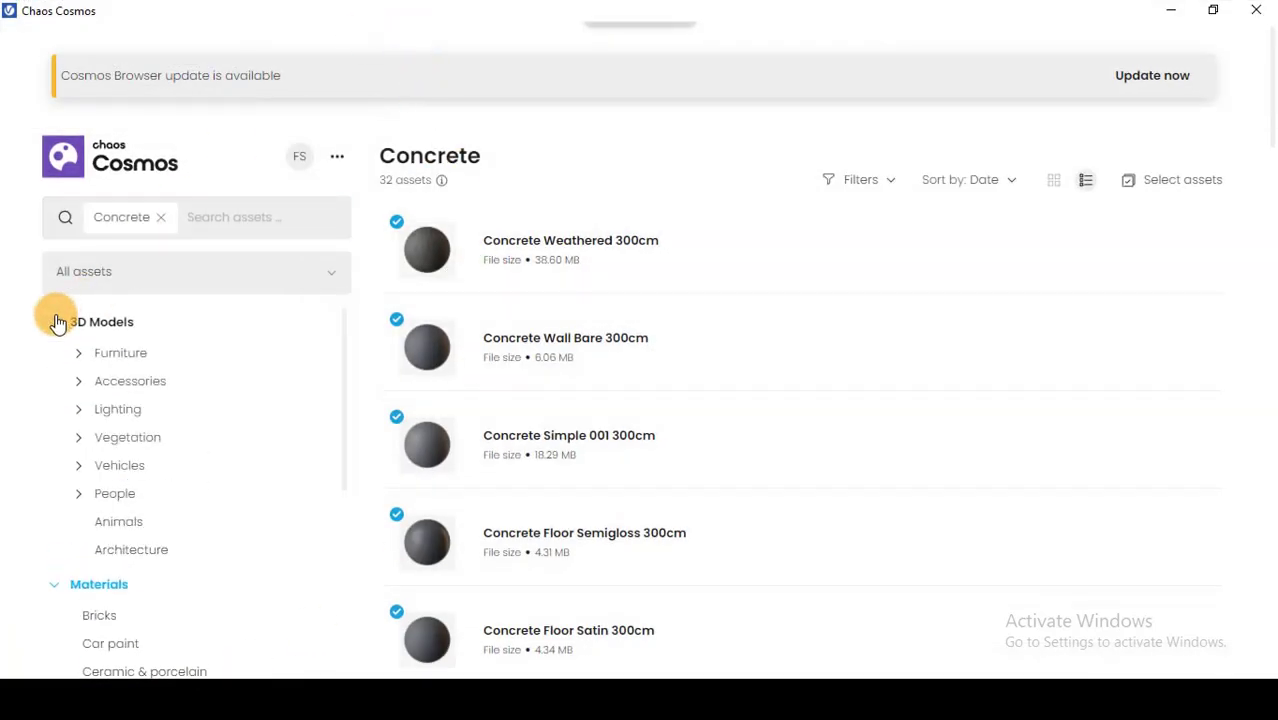
click(80, 441)
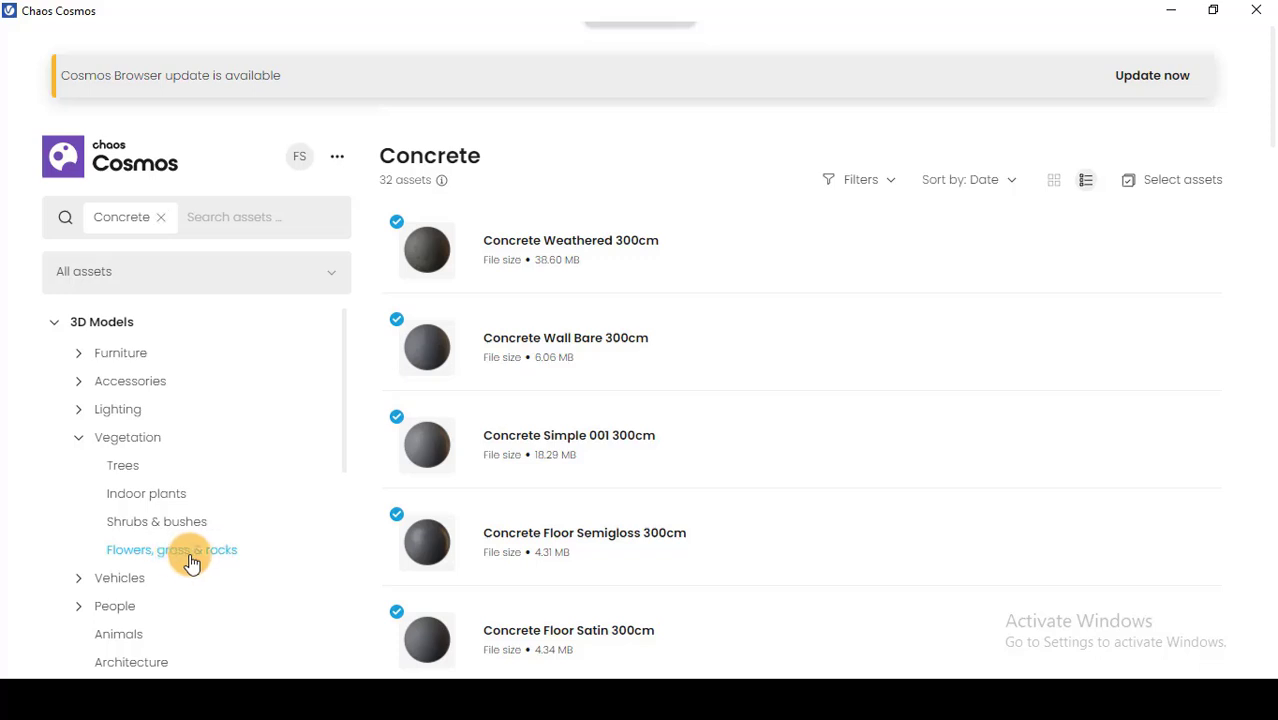
click(123, 472)
mouse_move(800, 444)
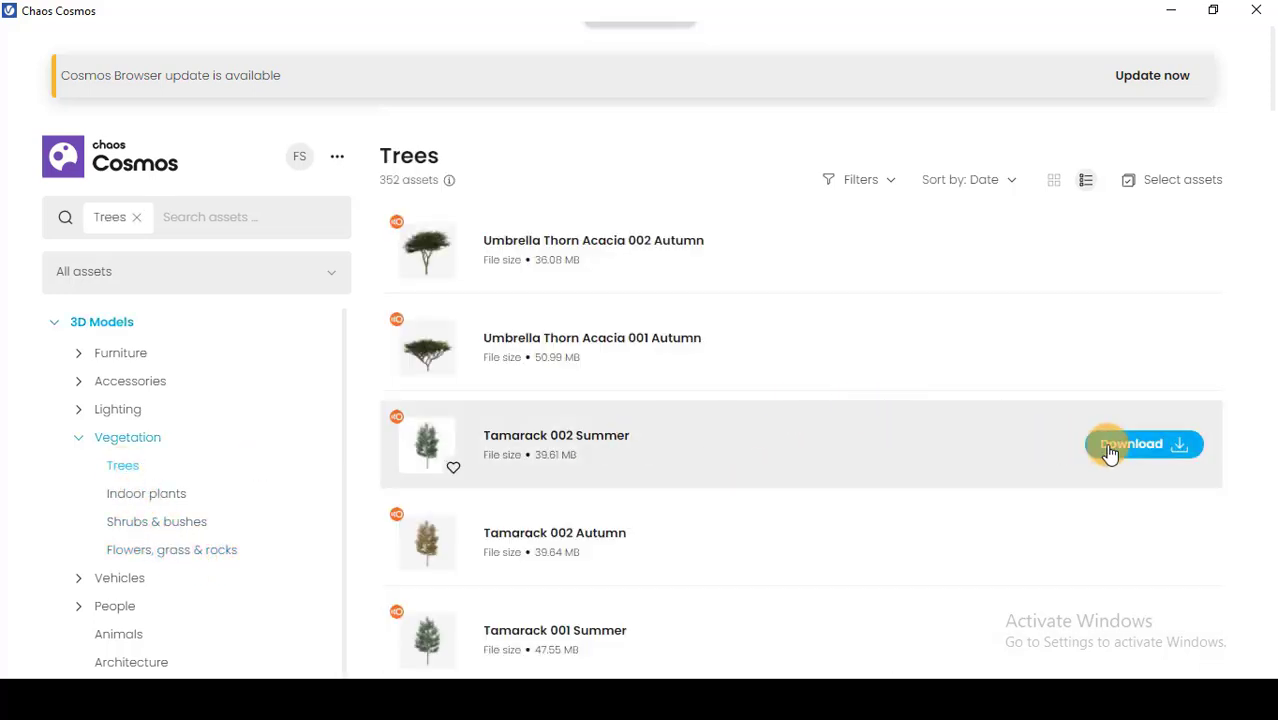
scroll(1126, 420, down, 2)
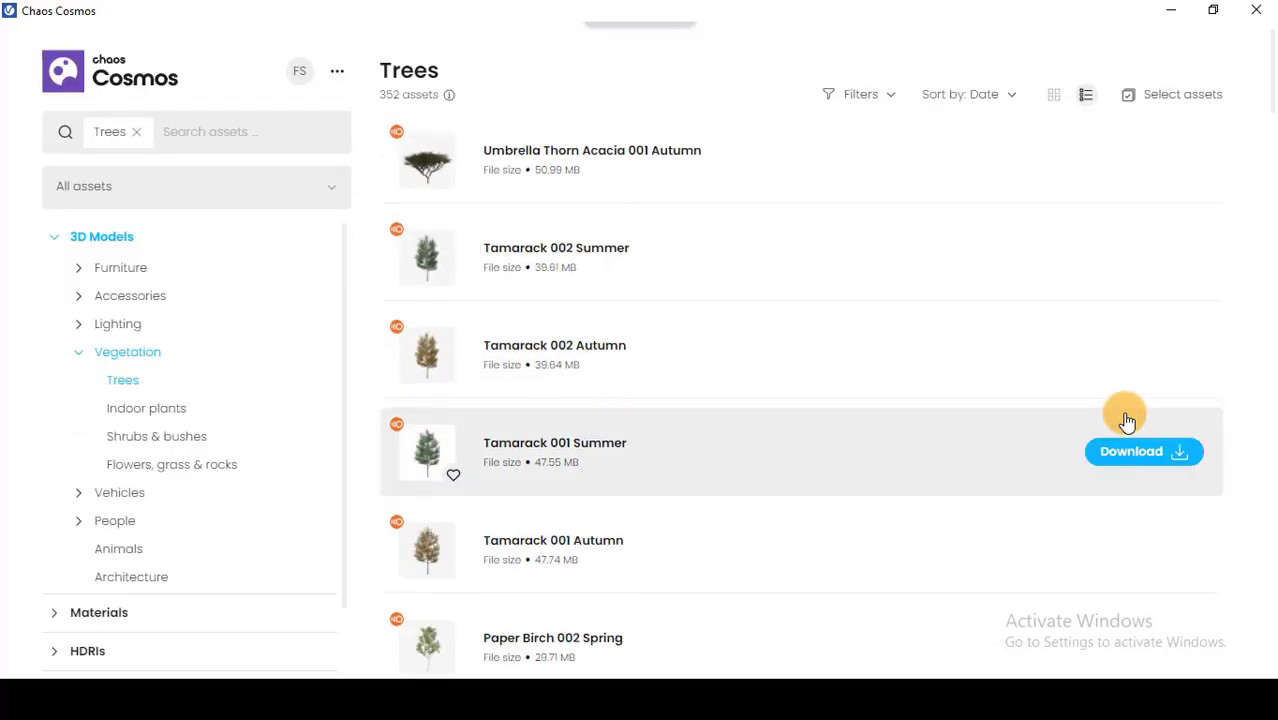
scroll(1126, 420, down, 2)
scroll(1126, 420, down, 2)
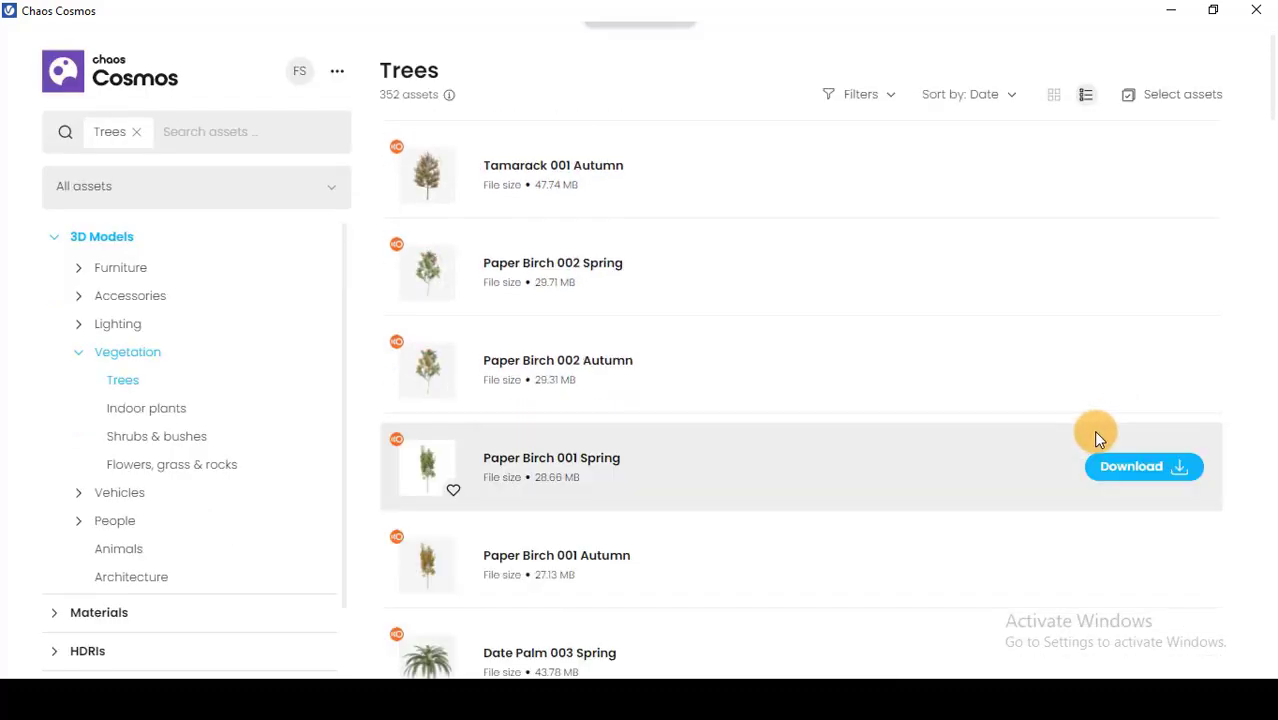
scroll(1097, 438, down, 1)
scroll(1095, 442, down, 1)
scroll(1060, 462, down, 2)
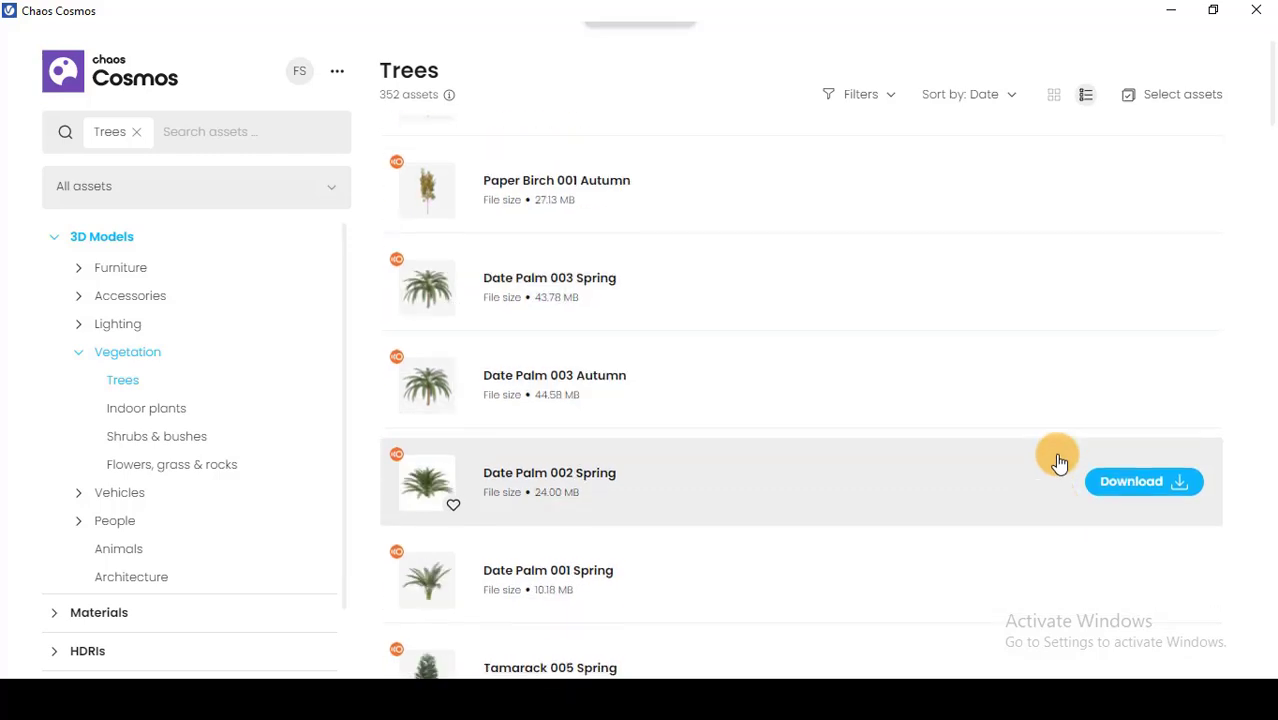
scroll(1060, 462, down, 2)
scroll(1060, 462, down, 2)
scroll(1060, 462, down, 2)
scroll(1060, 462, down, 1)
scroll(1062, 462, down, 2)
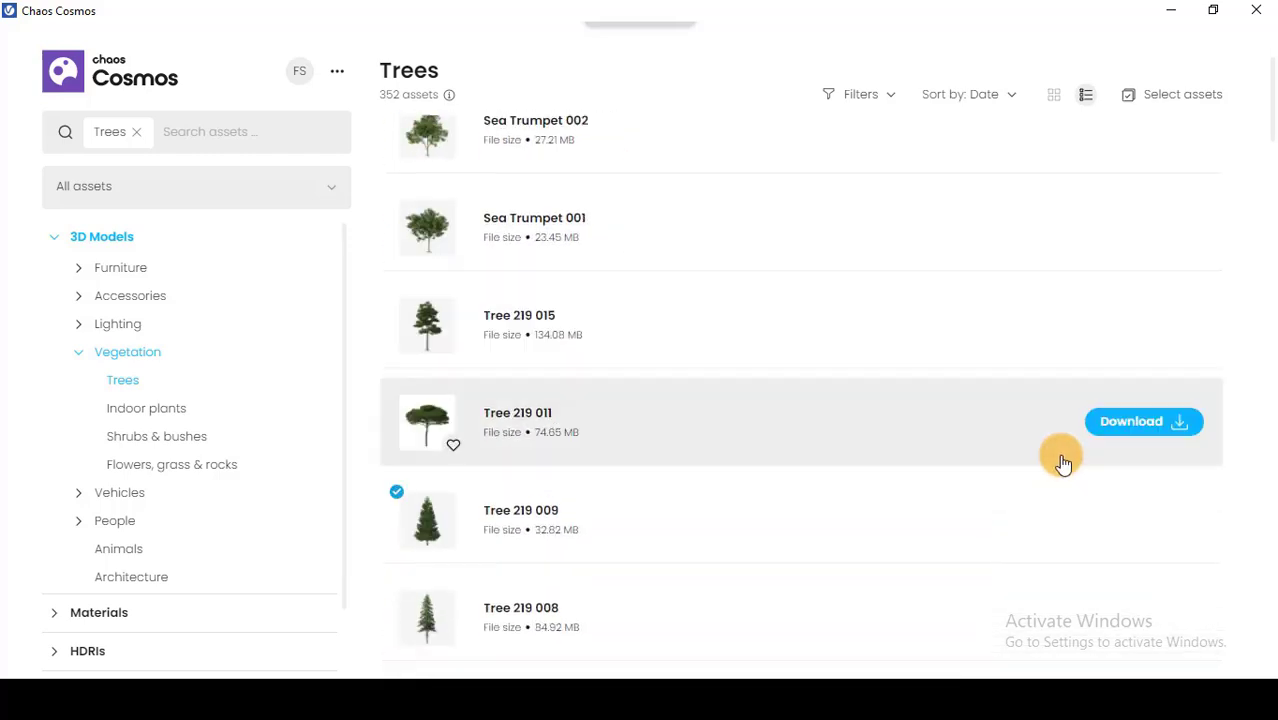
scroll(1062, 462, down, 1)
scroll(1062, 462, down, 1)
scroll(1063, 462, down, 1)
scroll(1062, 460, down, 1)
scroll(1060, 465, down, 2)
scroll(1057, 466, down, 2)
scroll(1055, 463, down, 2)
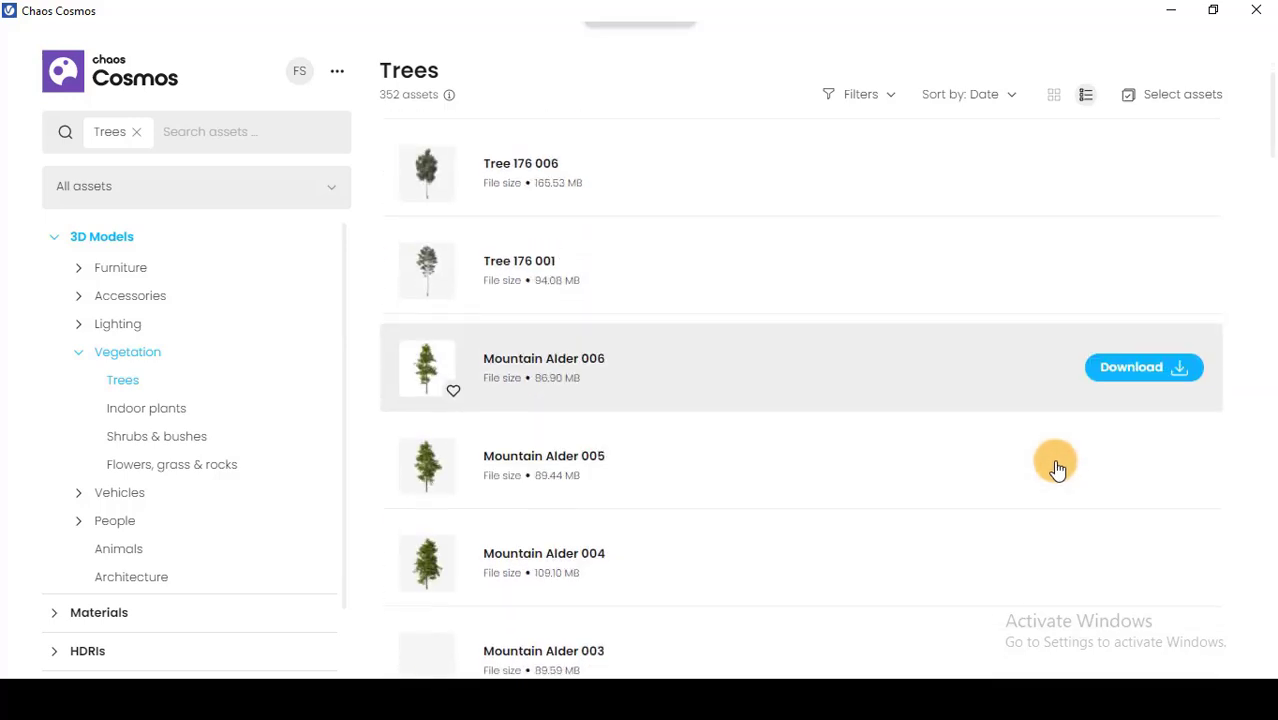
scroll(1055, 464, down, 2)
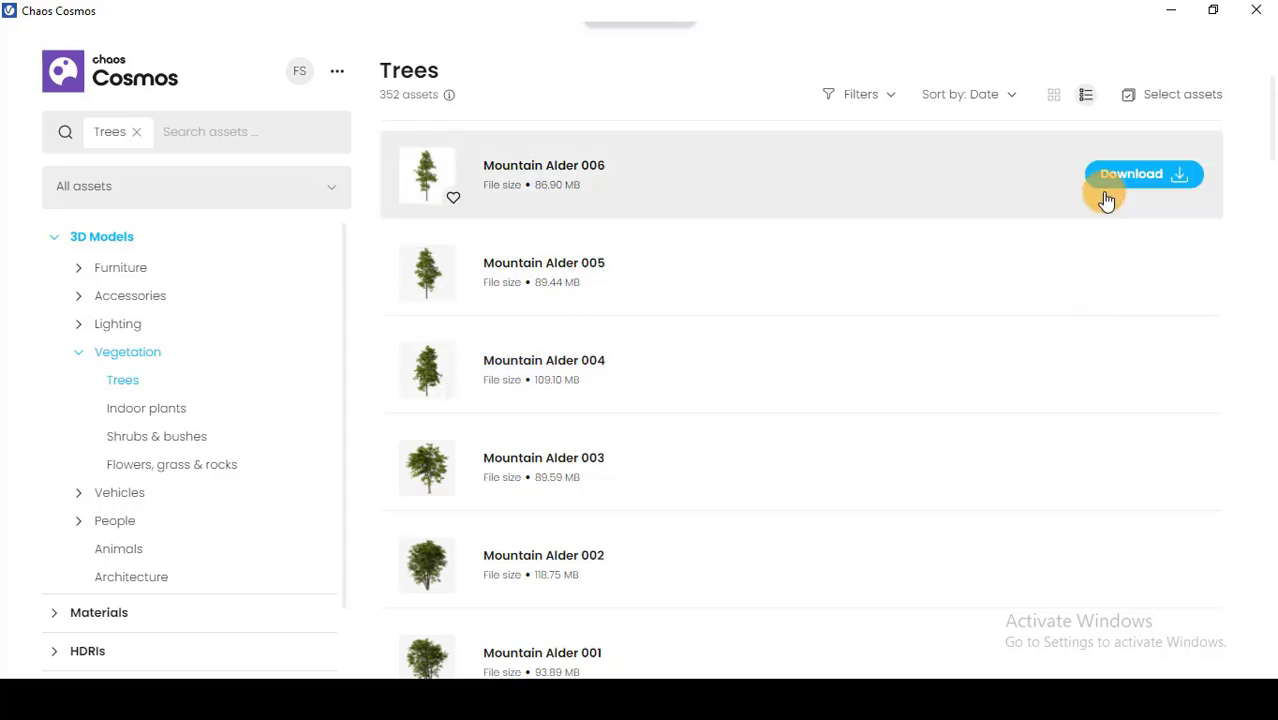
scroll(1085, 293, up, 5)
scroll(1082, 292, up, 1)
scroll(1070, 310, down, 2)
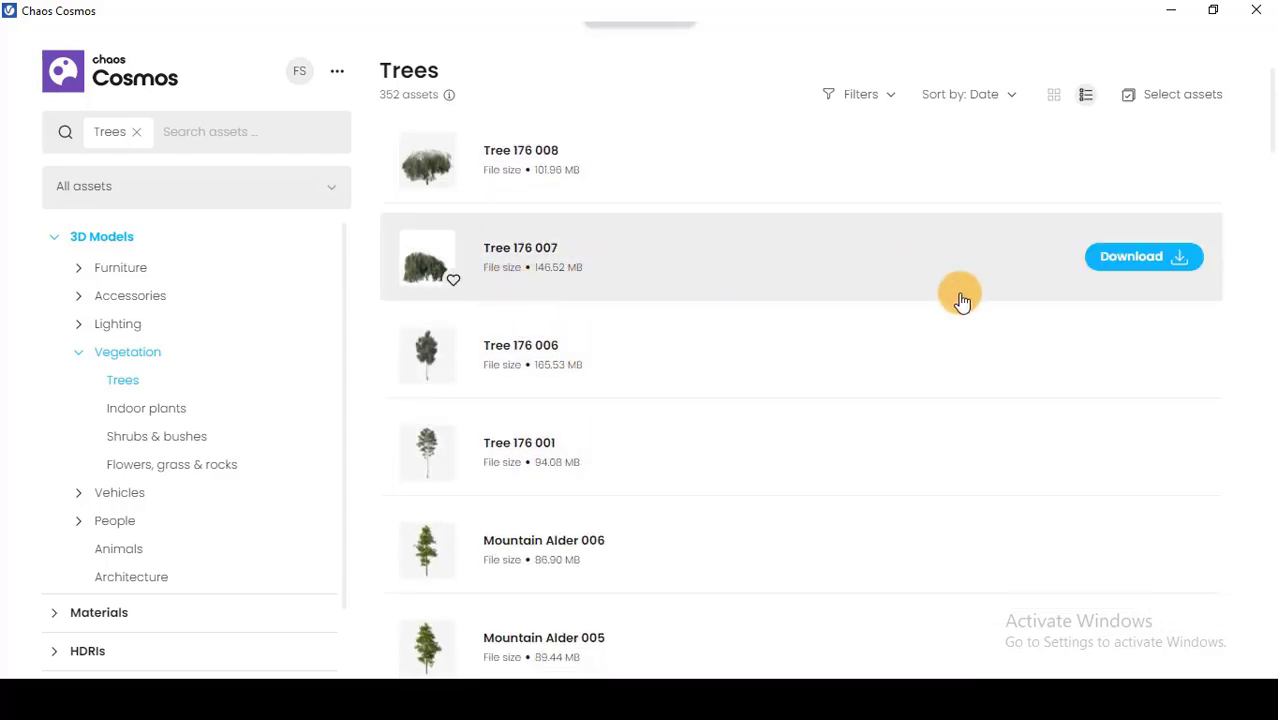
scroll(959, 302, down, 2)
scroll(950, 315, down, 2)
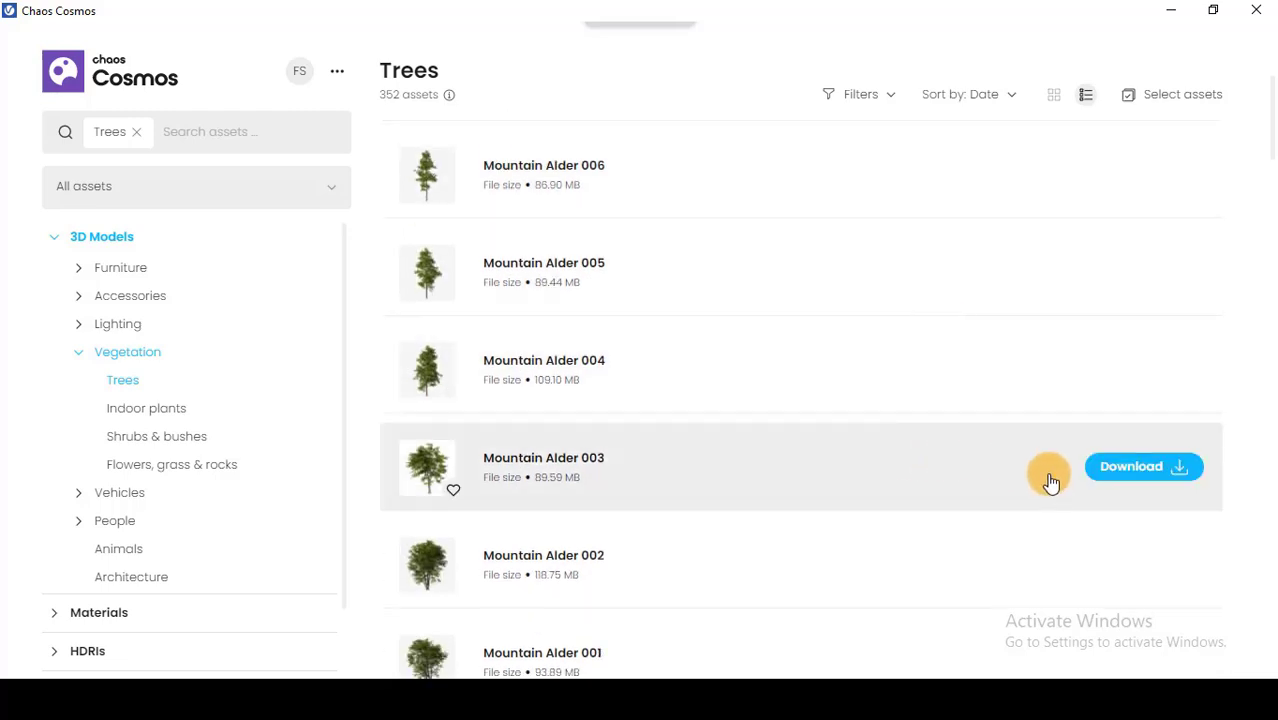
scroll(1000, 485, down, 1)
scroll(940, 488, down, 1)
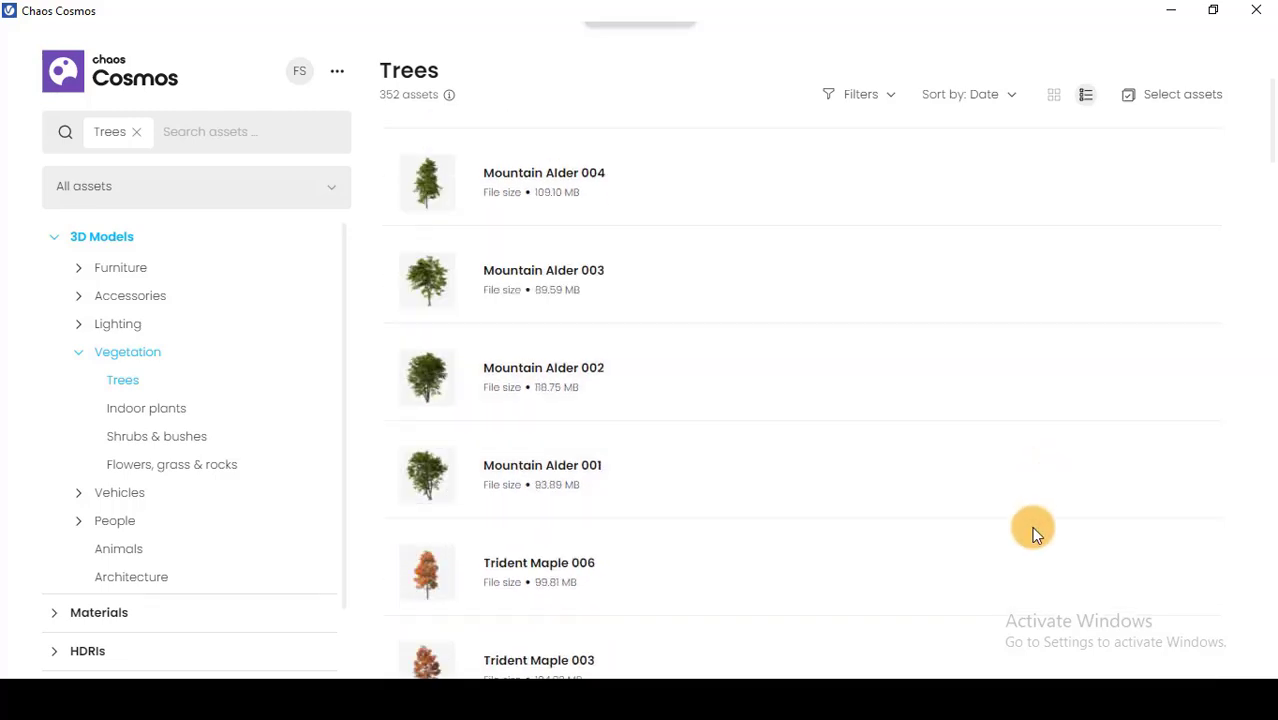
scroll(1031, 527, down, 2)
scroll(1031, 527, down, 3)
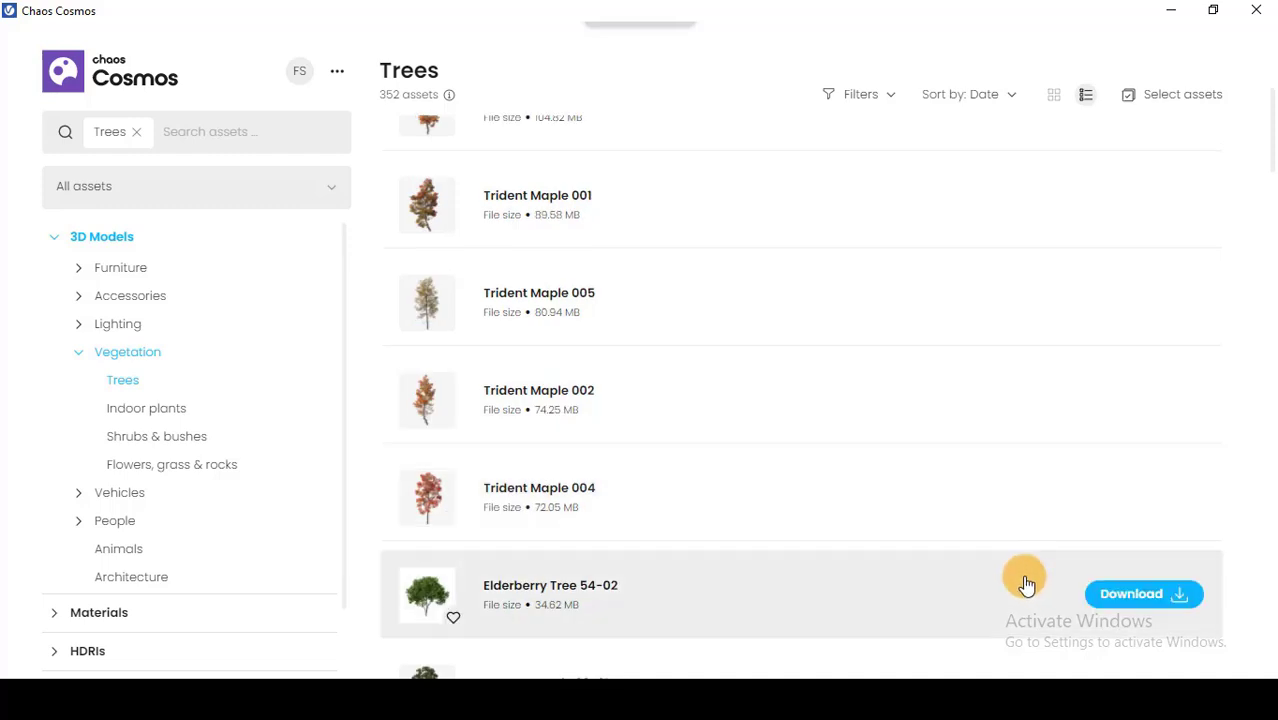
scroll(1021, 579, down, 3)
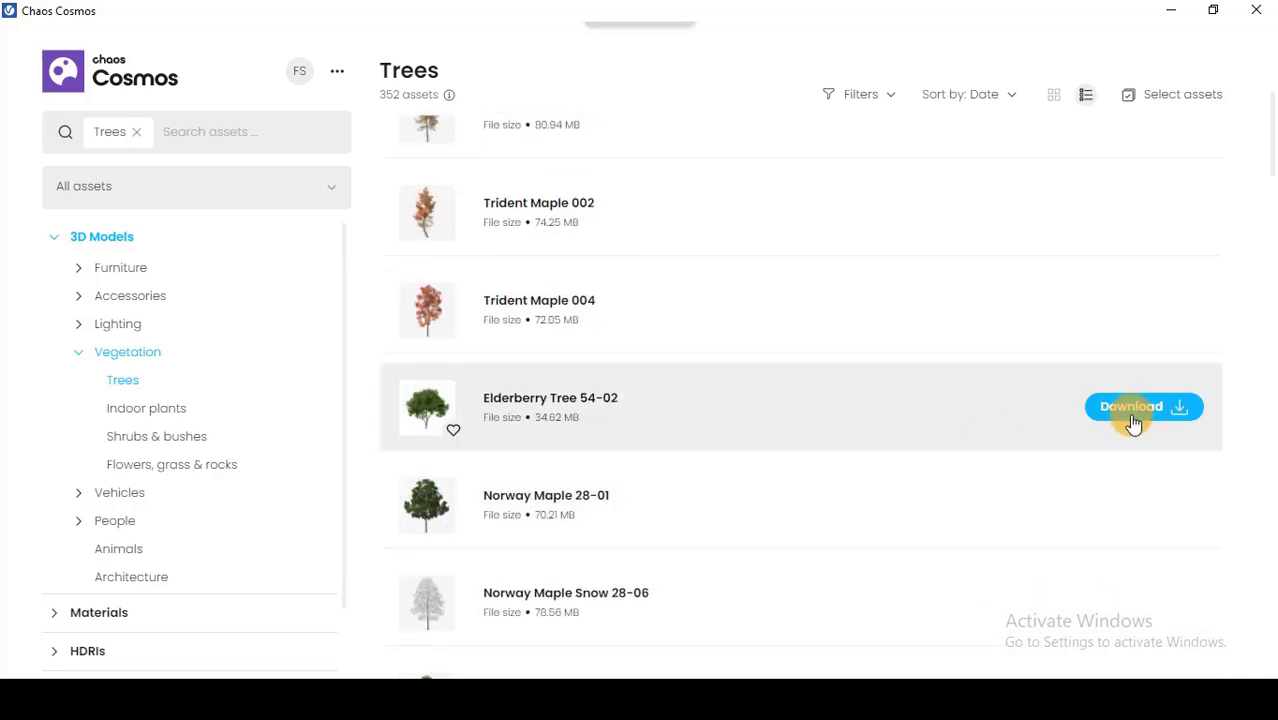
Step: Download Elderberry Tree 54-02 from Cosmos so it loads into Revit for placement
click(1138, 410)
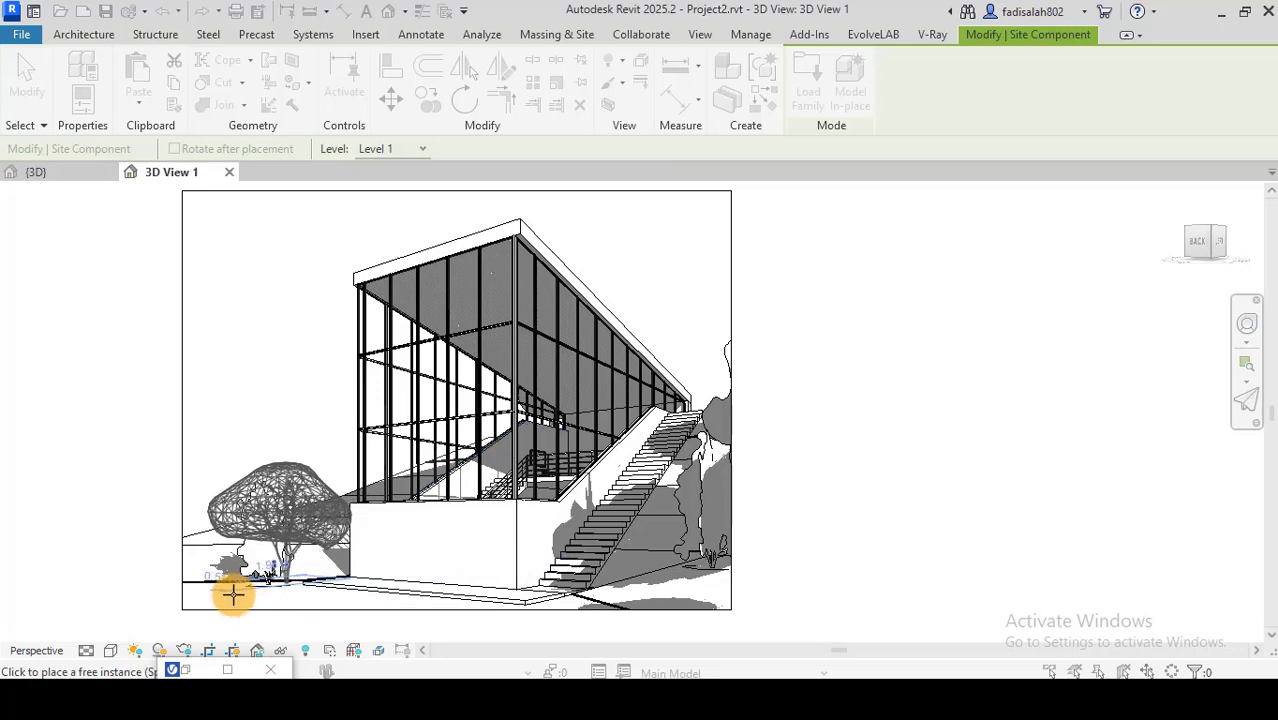
Step: Place four Elderberry trees around the building in 3D View 1 and end placement
click(233, 594)
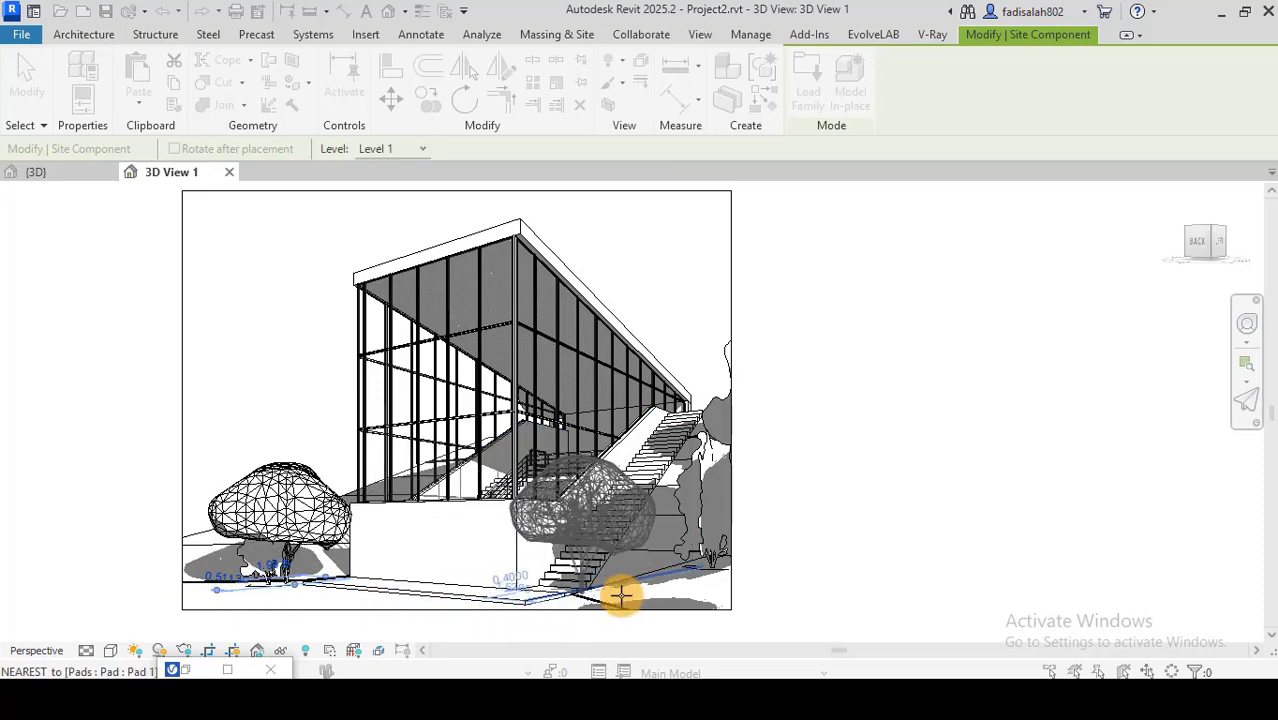
click(669, 596)
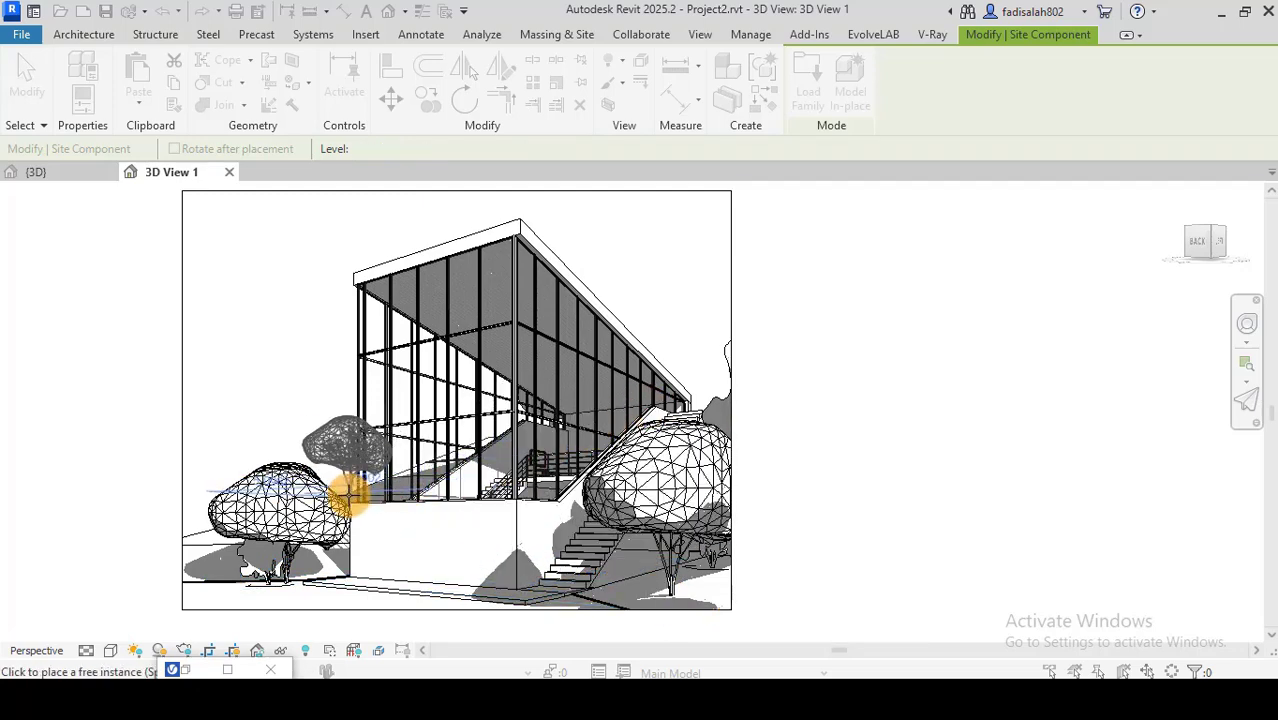
click(345, 493)
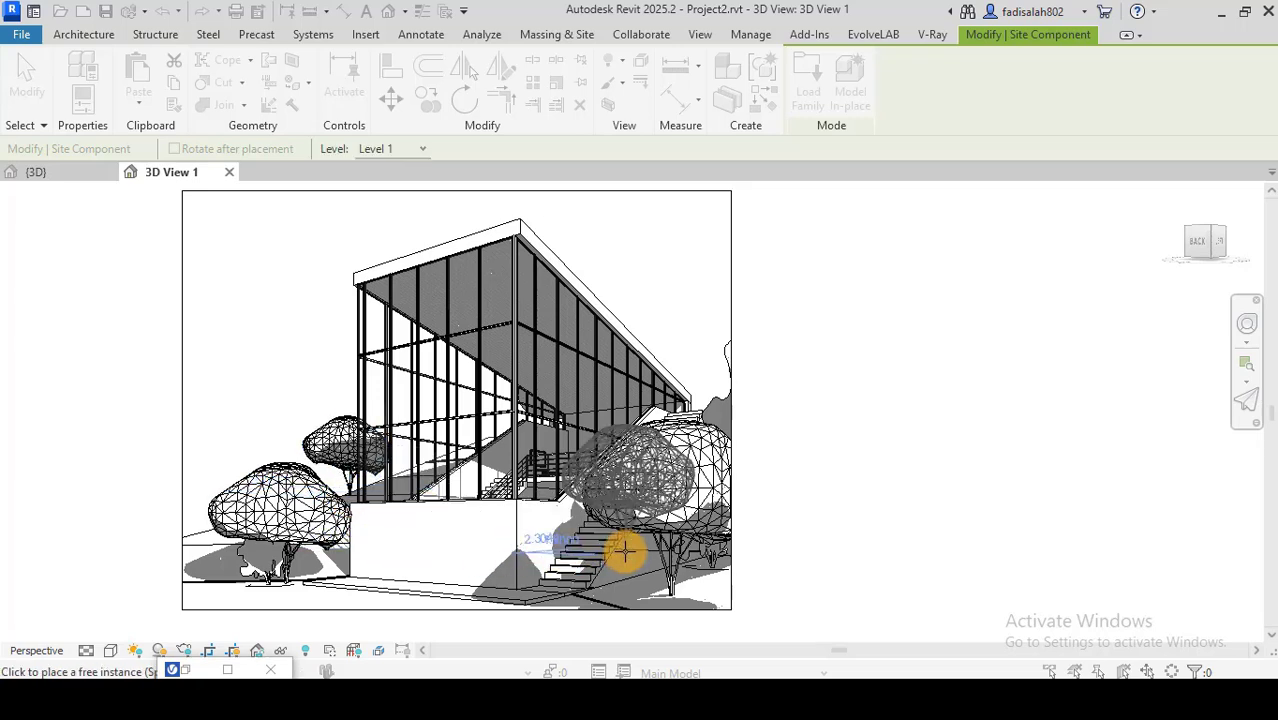
click(715, 440)
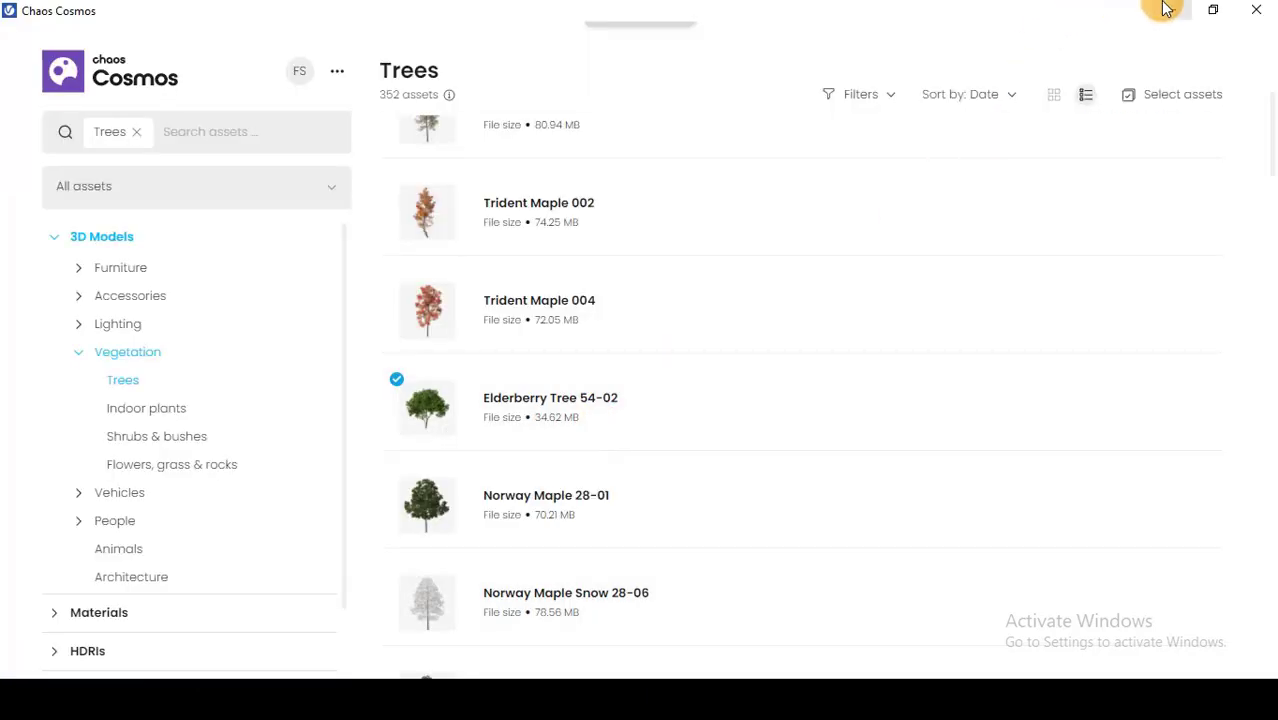
click(1163, 8)
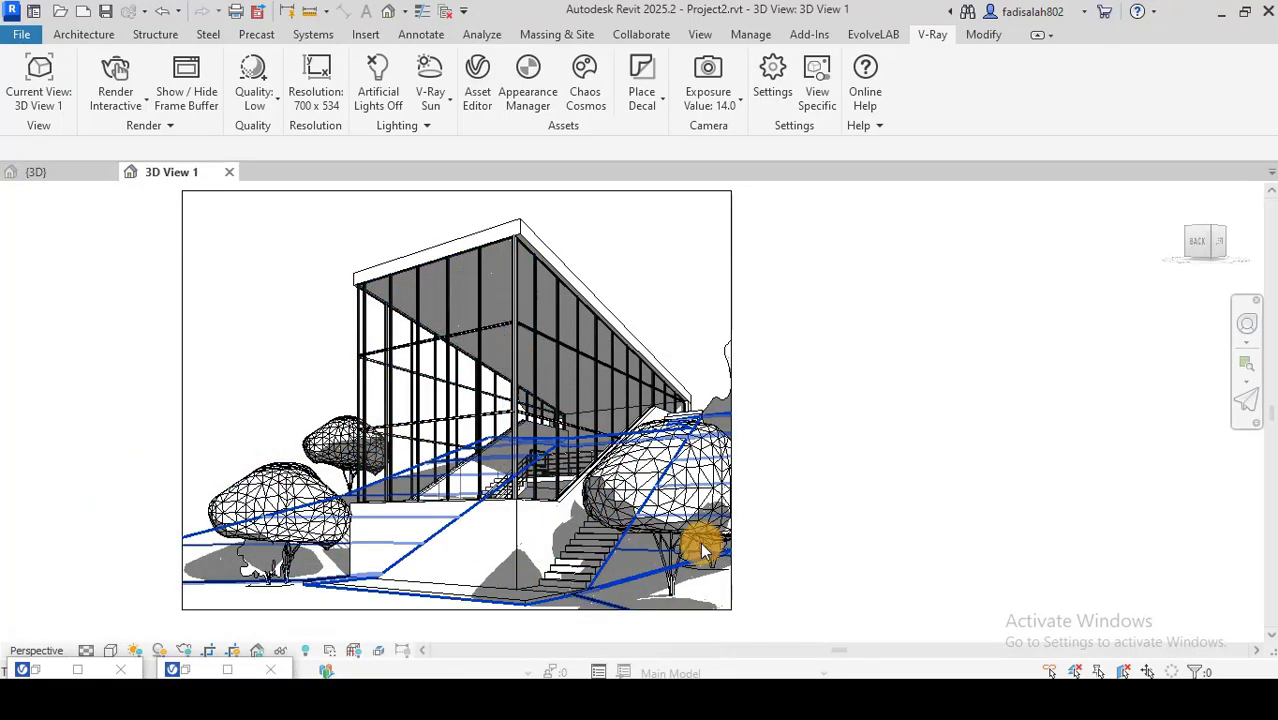
Step: Pan the 3D view and start a V-Ray interactive render
middle_drag(836, 546, 862, 545)
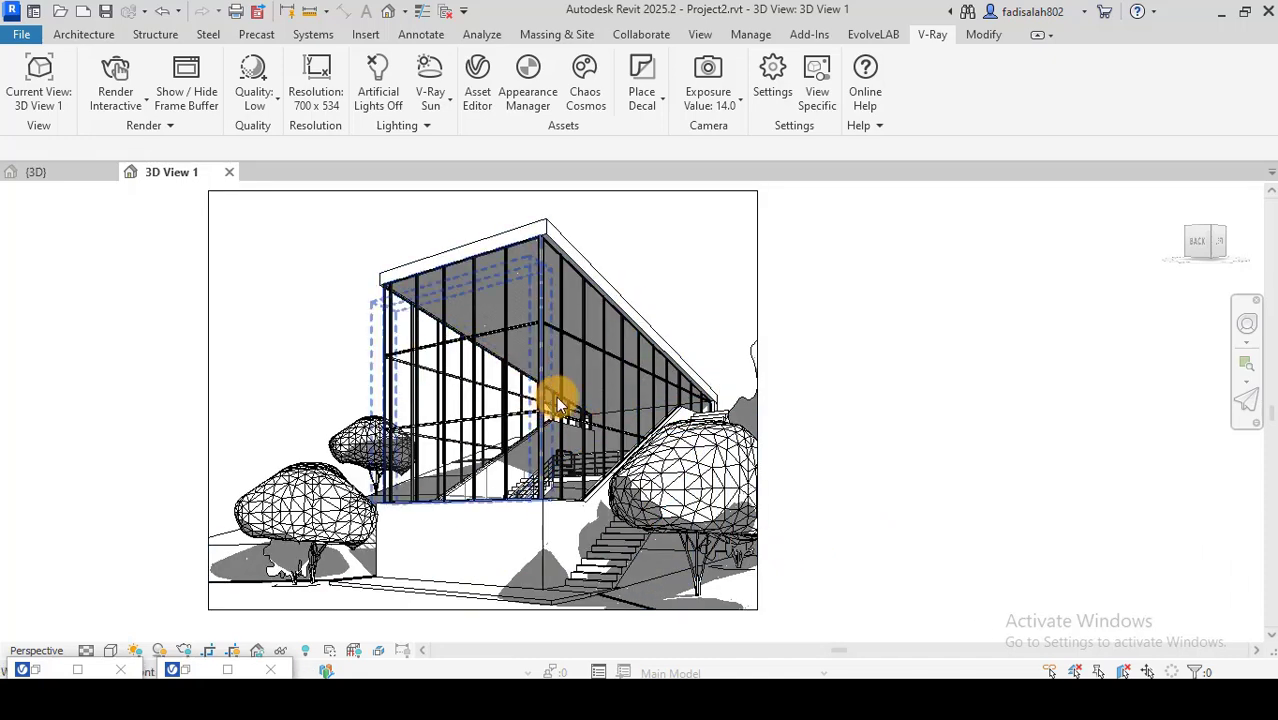
middle_drag(864, 420, 742, 434)
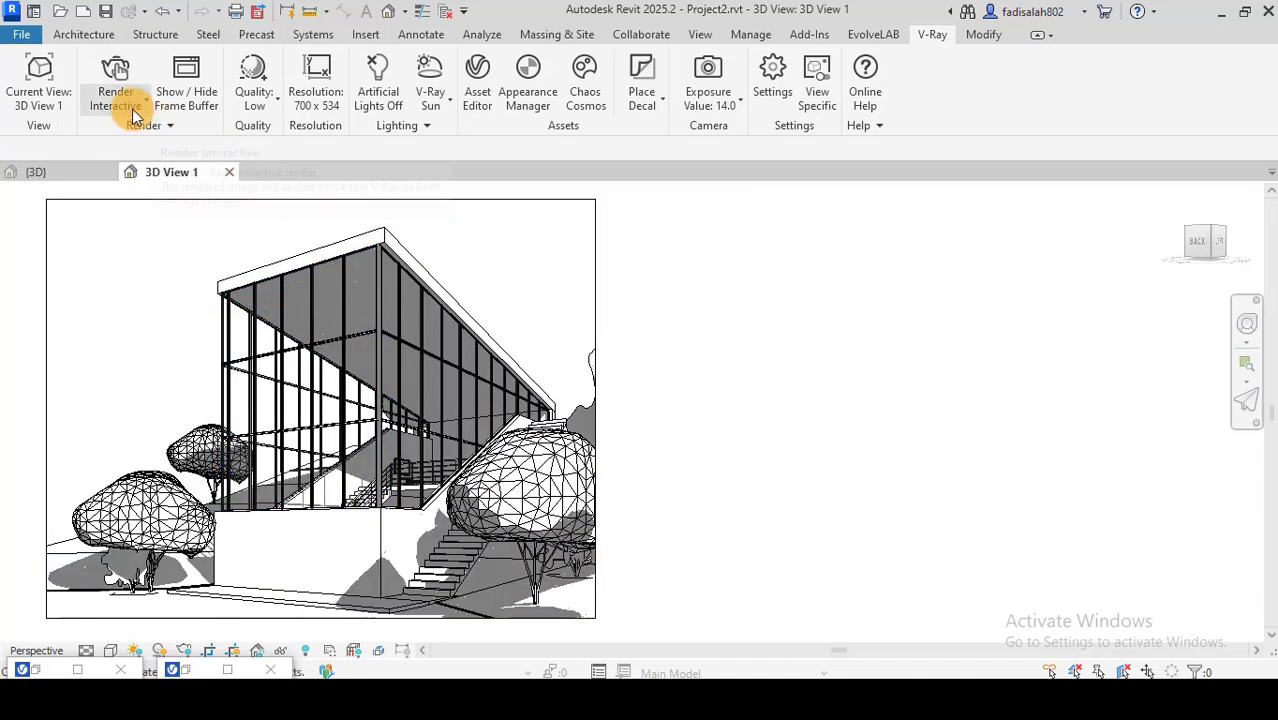
click(137, 113)
click(130, 173)
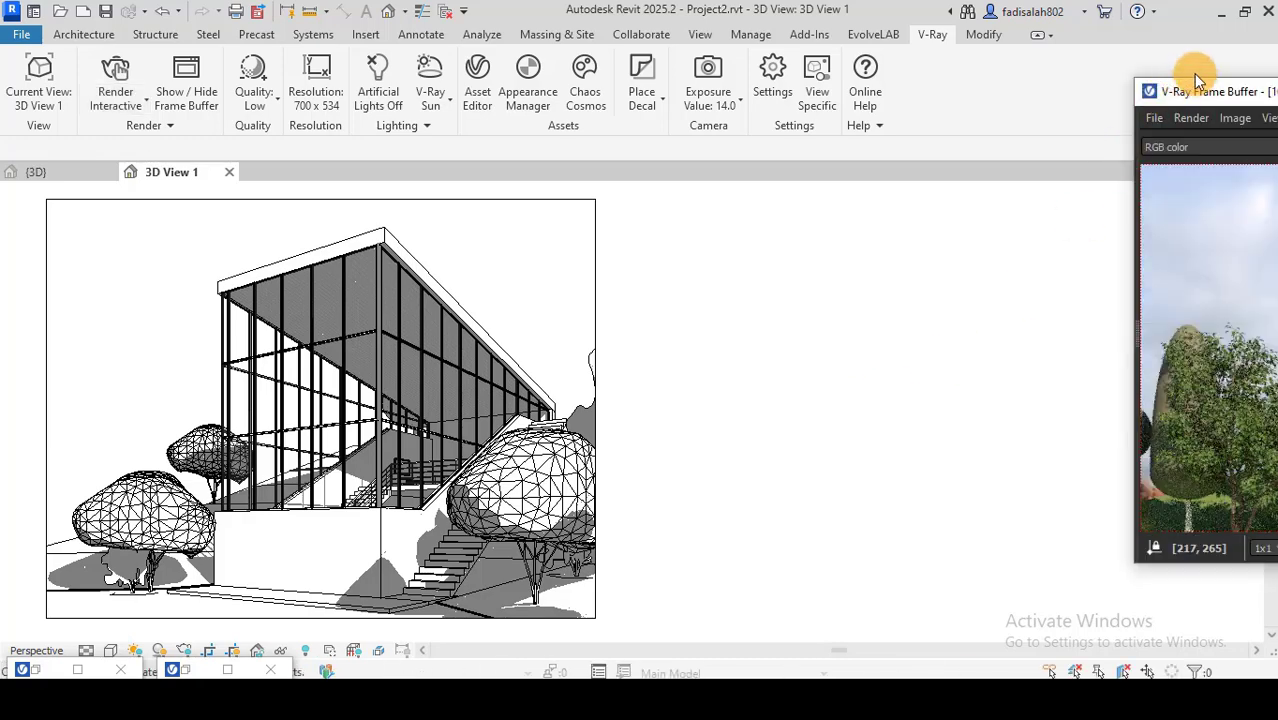
Step: Tile Revit beside the V-Ray Frame Buffer and zoom into the render
drag(1200, 80, 1276, 280)
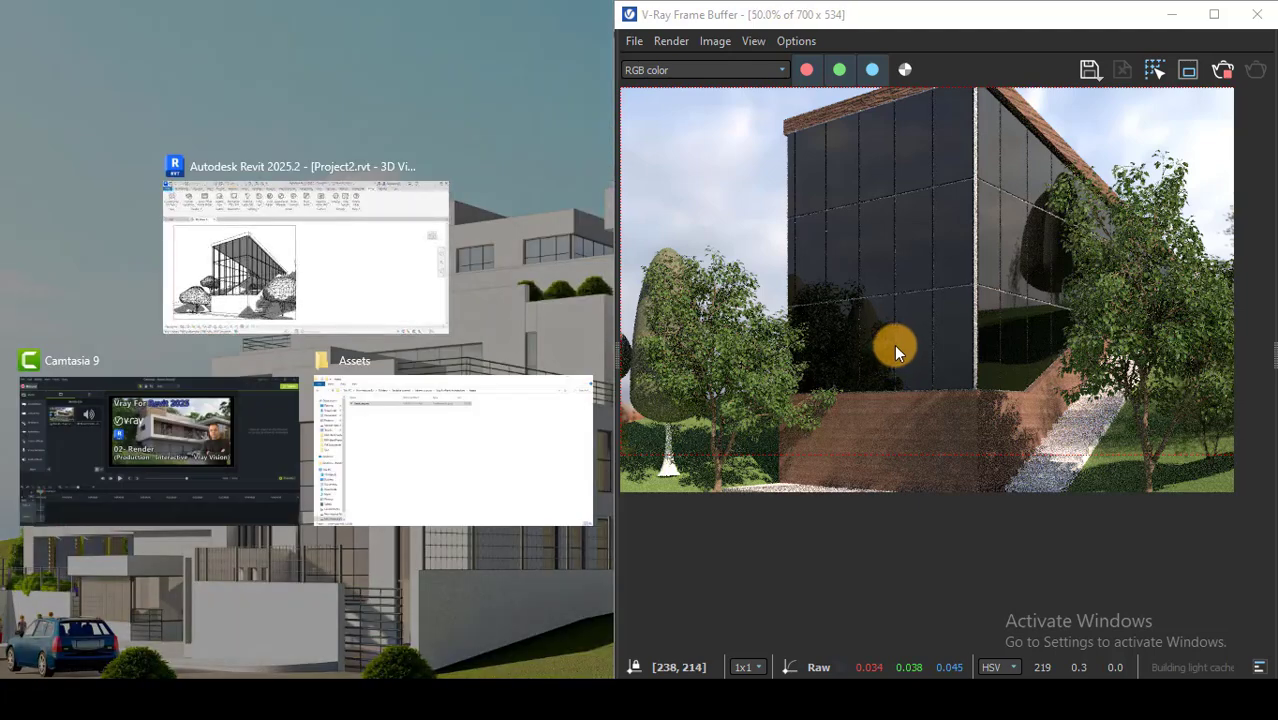
click(305, 261)
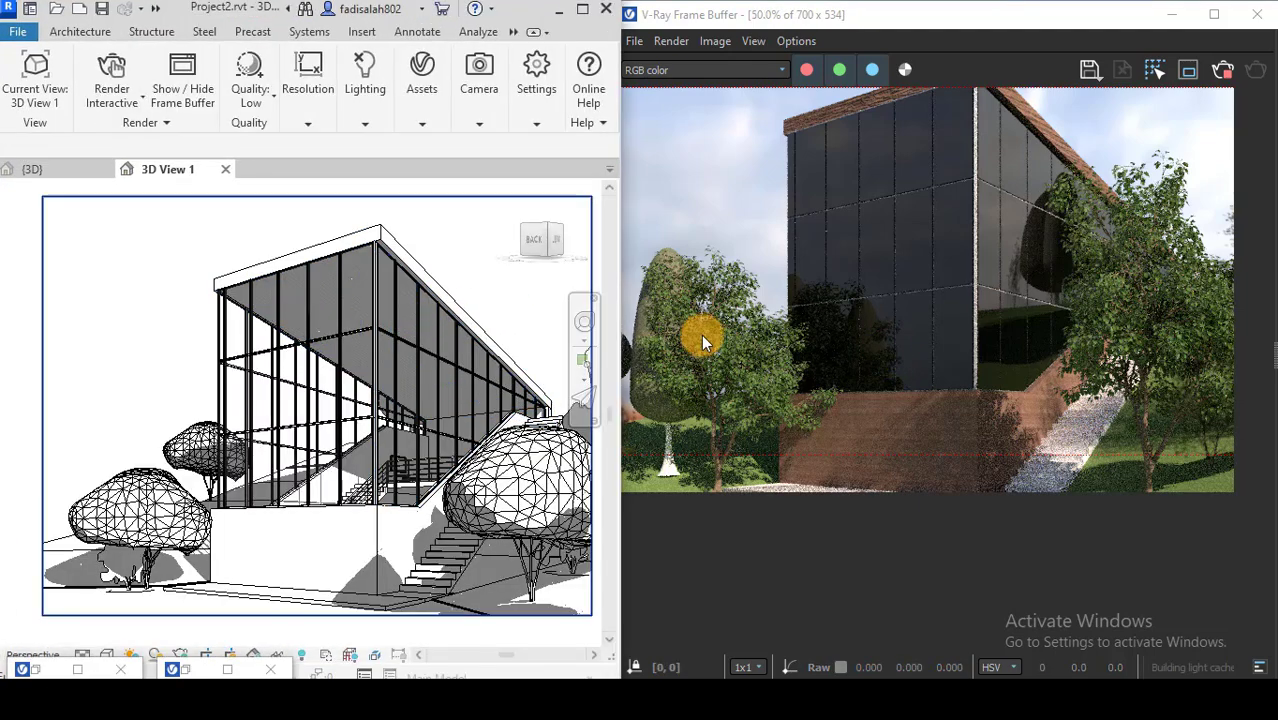
scroll(890, 341, down, 3)
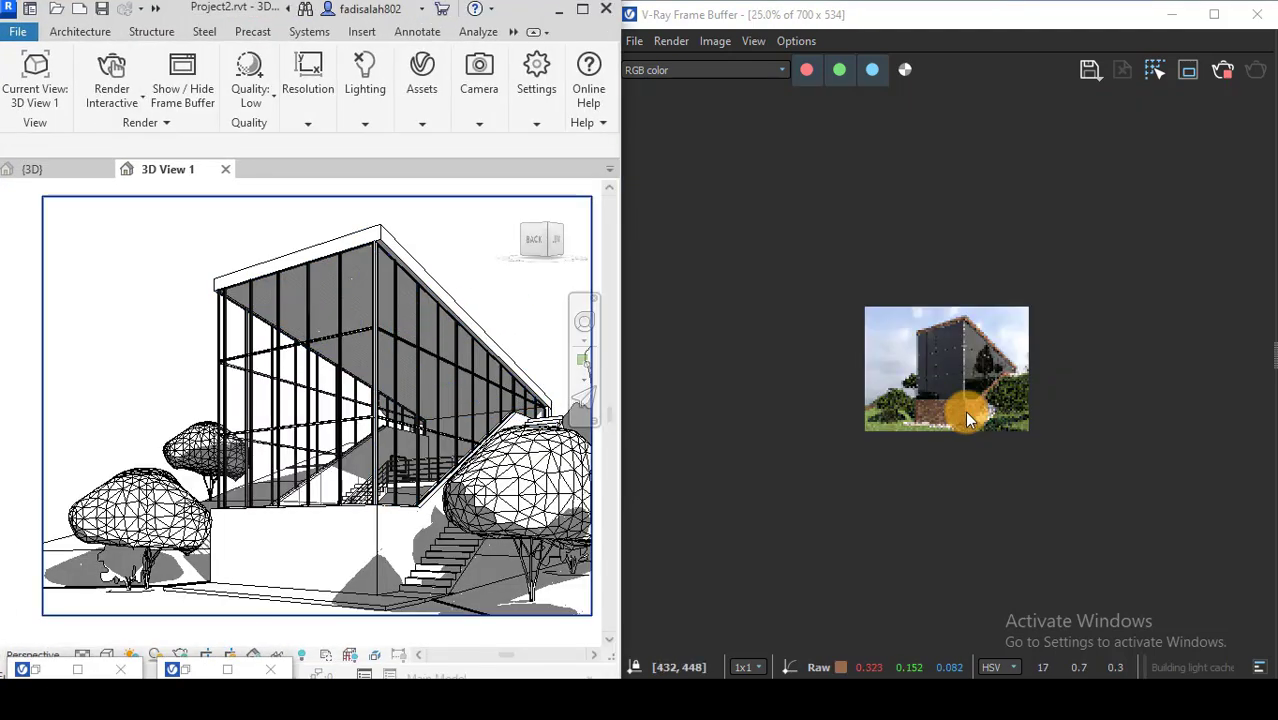
scroll(930, 380, up, 2)
scroll(1006, 396, up, 2)
scroll(1006, 396, down, 2)
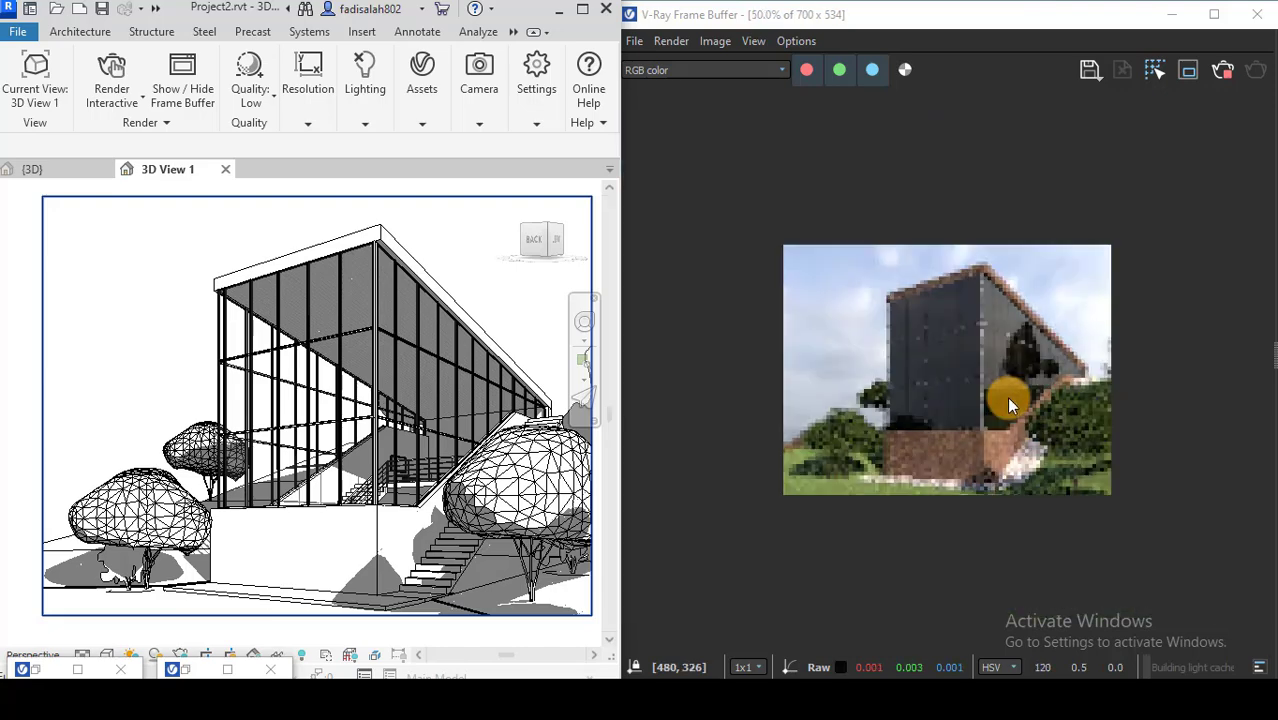
scroll(1006, 396, up, 1)
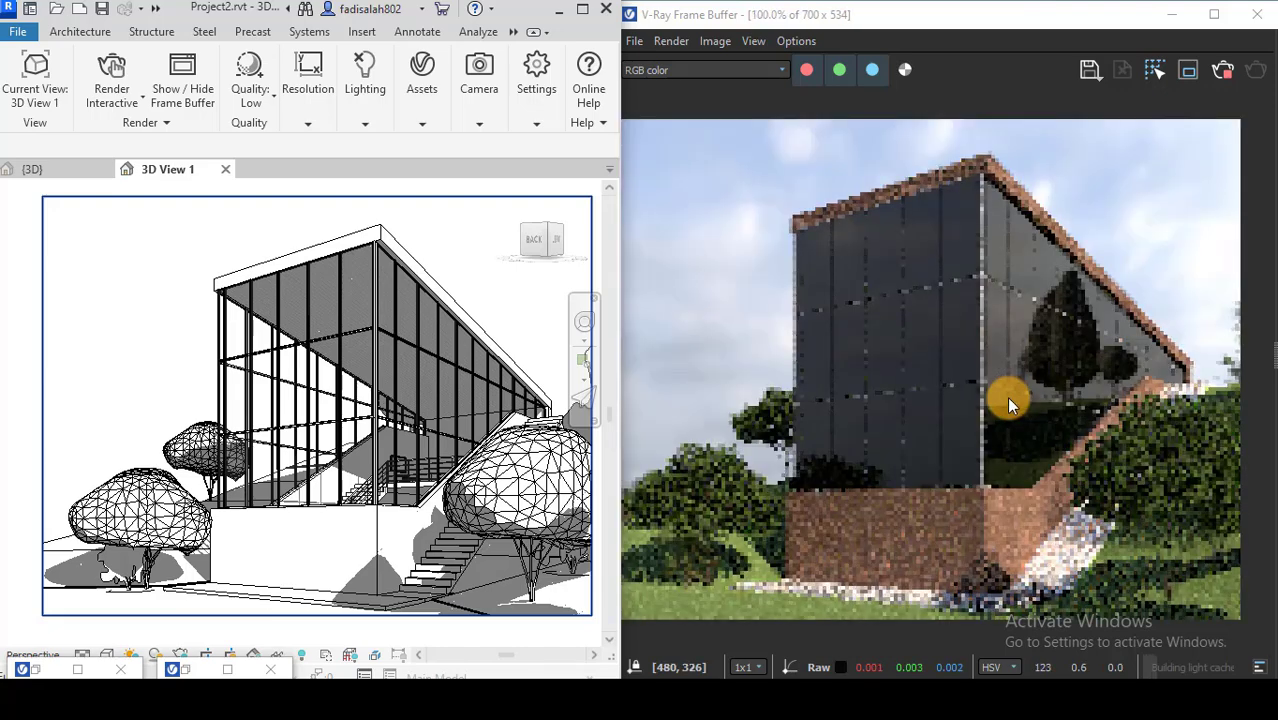